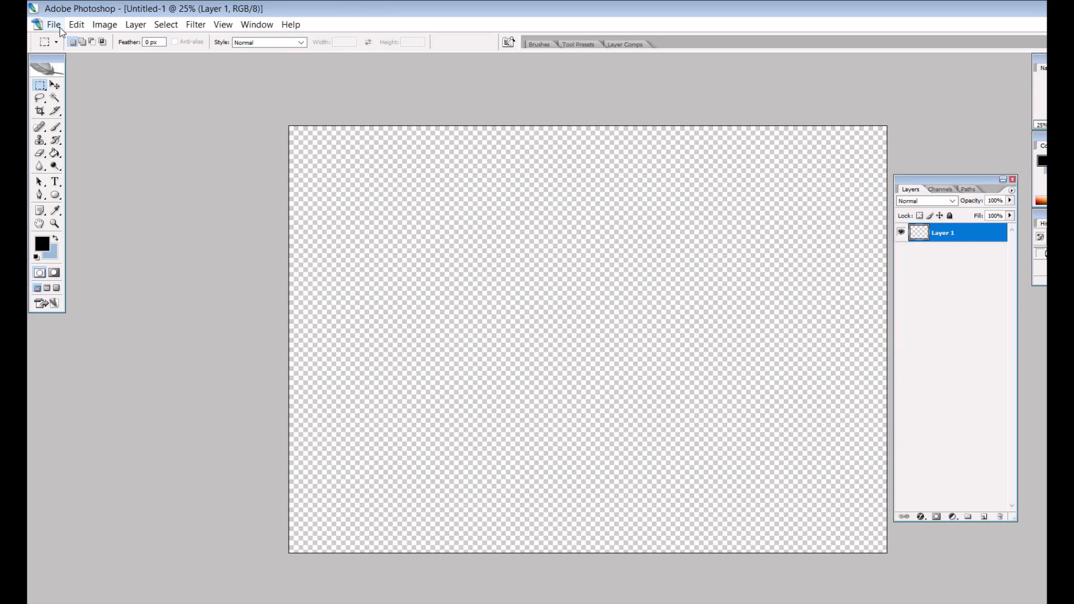
Place the tropical island image into the blank document as a new layer.
{"action": "left_click", "coordinate": [56, 25]}
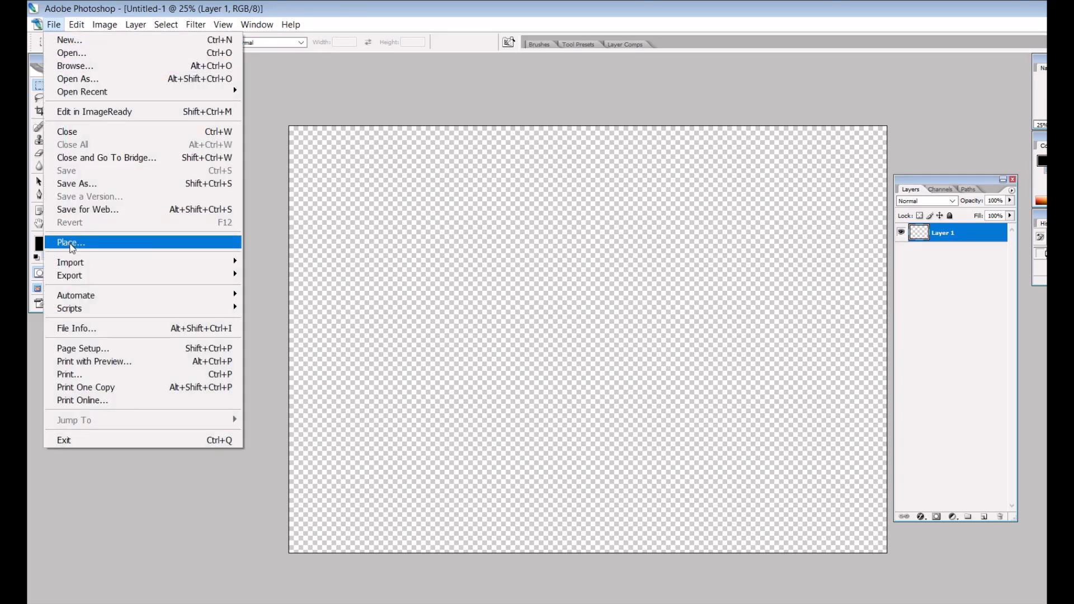
{"action": "left_click", "coordinate": [71, 243]}
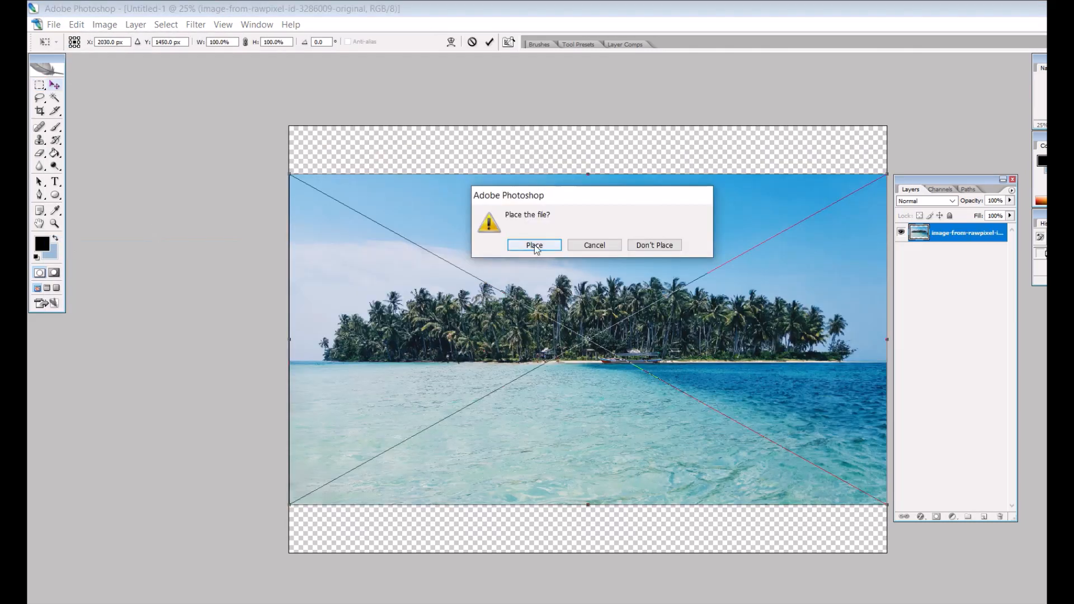
{"action": "left_click", "coordinate": [537, 243]}
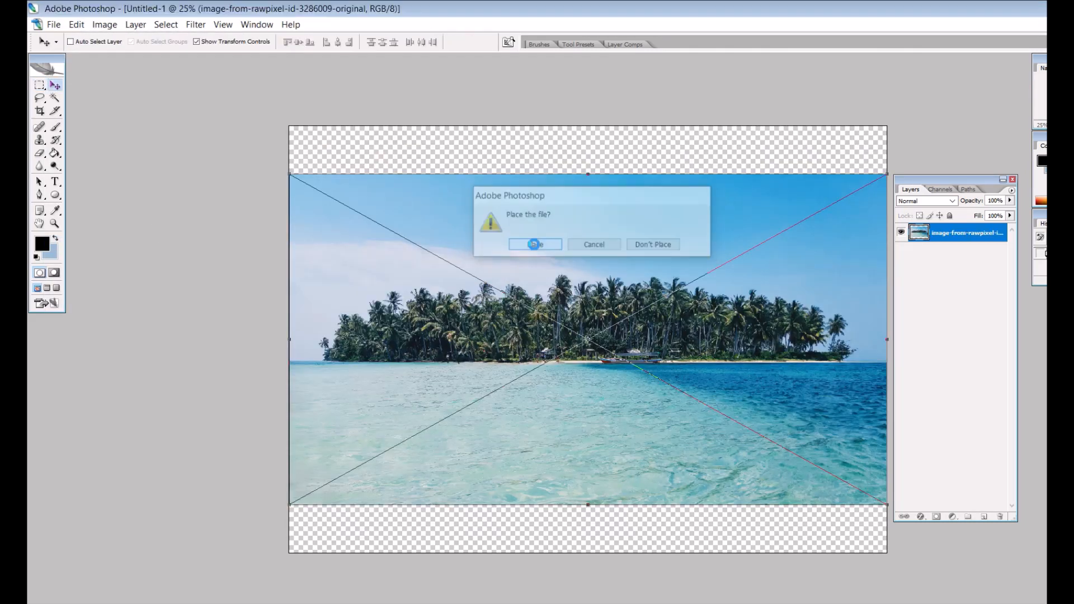
Scale the island image to about 82%, position it over the lower part of the canvas and commit the placement.
{"action": "left_click_drag", "start_coordinate": [531, 270], "coordinate": [521, 340]}
{"action": "left_click_drag", "start_coordinate": [876, 253], "coordinate": [1073, 122]}
{"action": "left_click_drag", "start_coordinate": [638, 221], "coordinate": [553, 266]}
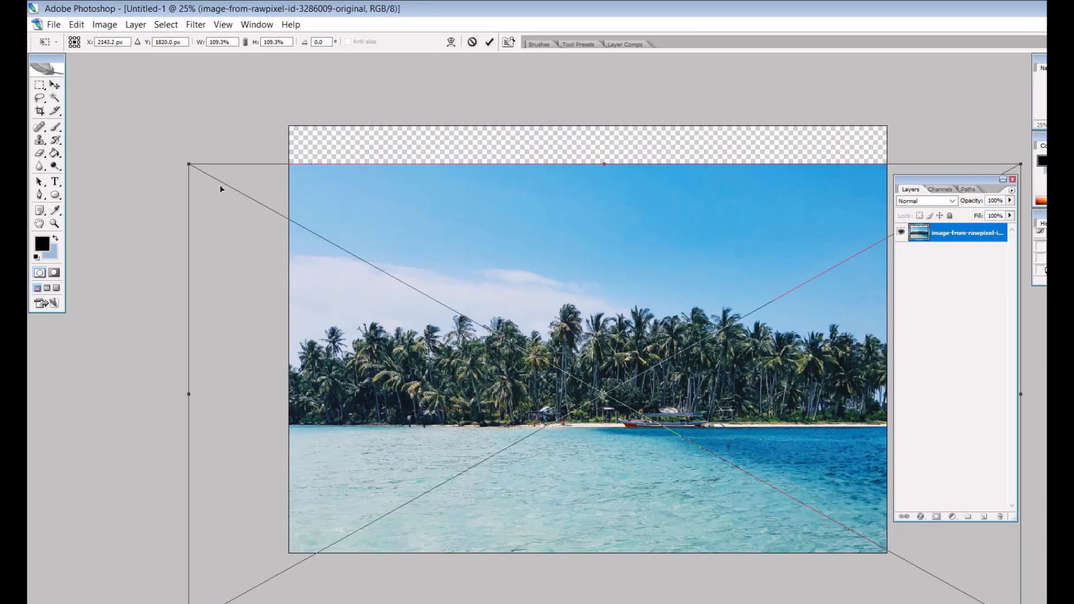
{"action": "left_click_drag", "start_coordinate": [454, 217], "coordinate": [453, 244]}
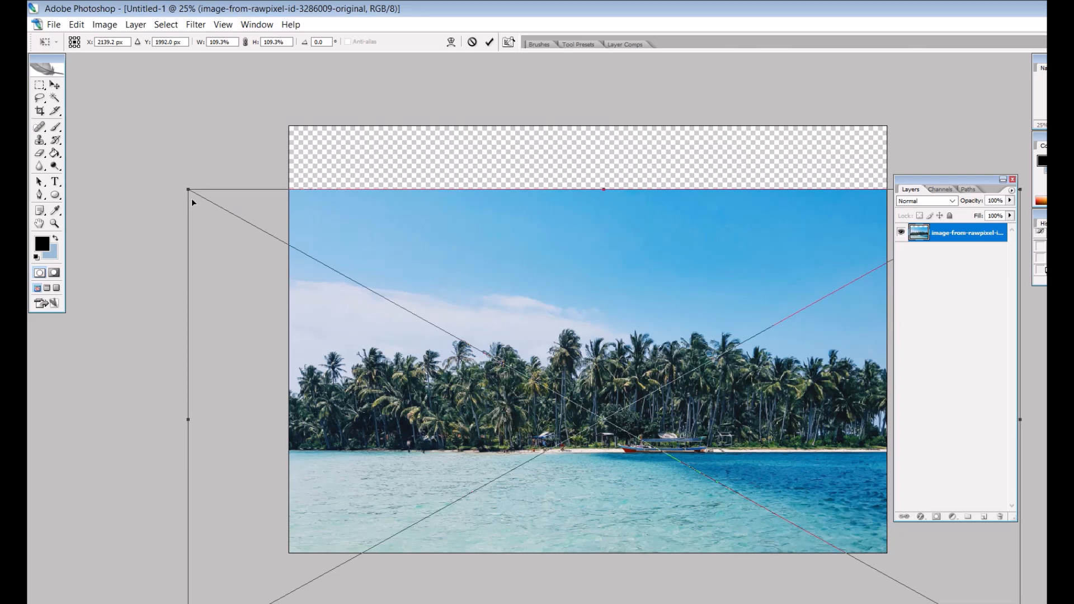
{"action": "left_click_drag", "start_coordinate": [191, 199], "coordinate": [268, 246]}
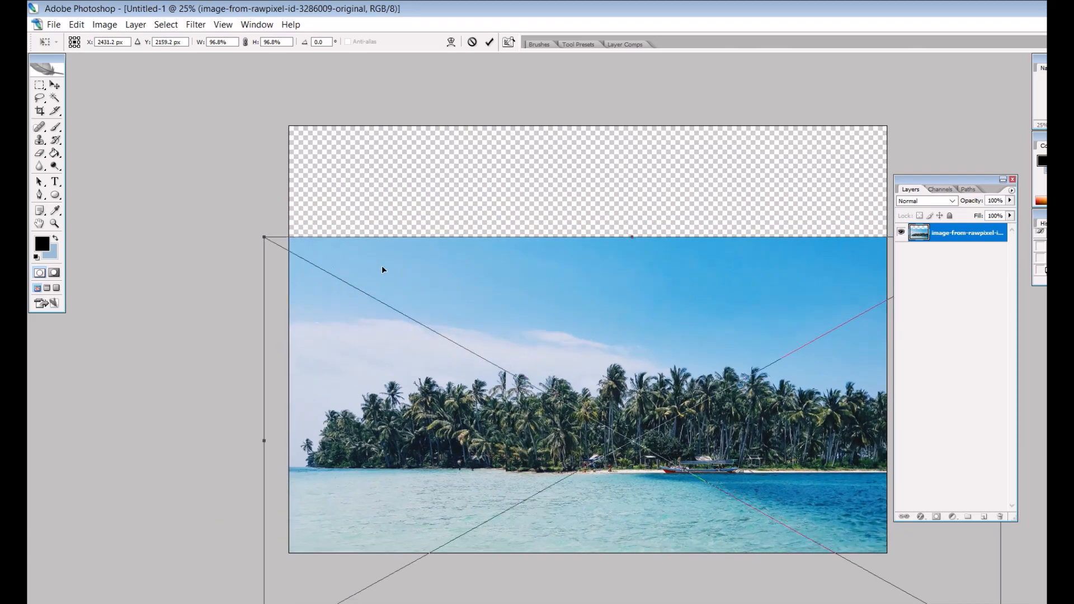
{"action": "left_click_drag", "start_coordinate": [937, 180], "coordinate": [1004, 175]}
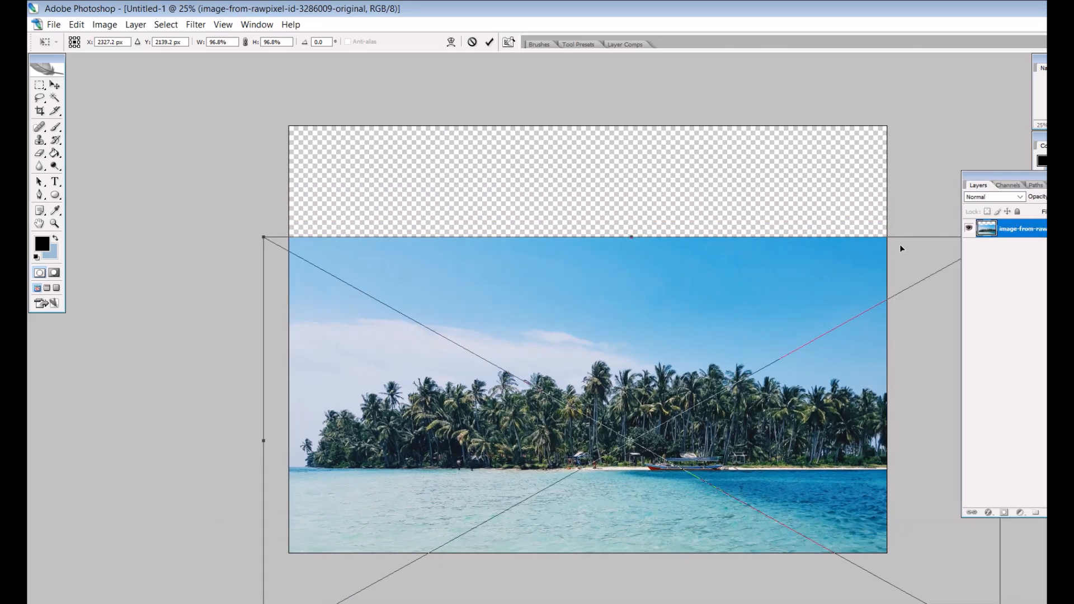
{"action": "left_click_drag", "start_coordinate": [777, 261], "coordinate": [637, 261]}
{"action": "left_click_drag", "start_coordinate": [861, 237], "coordinate": [747, 297]}
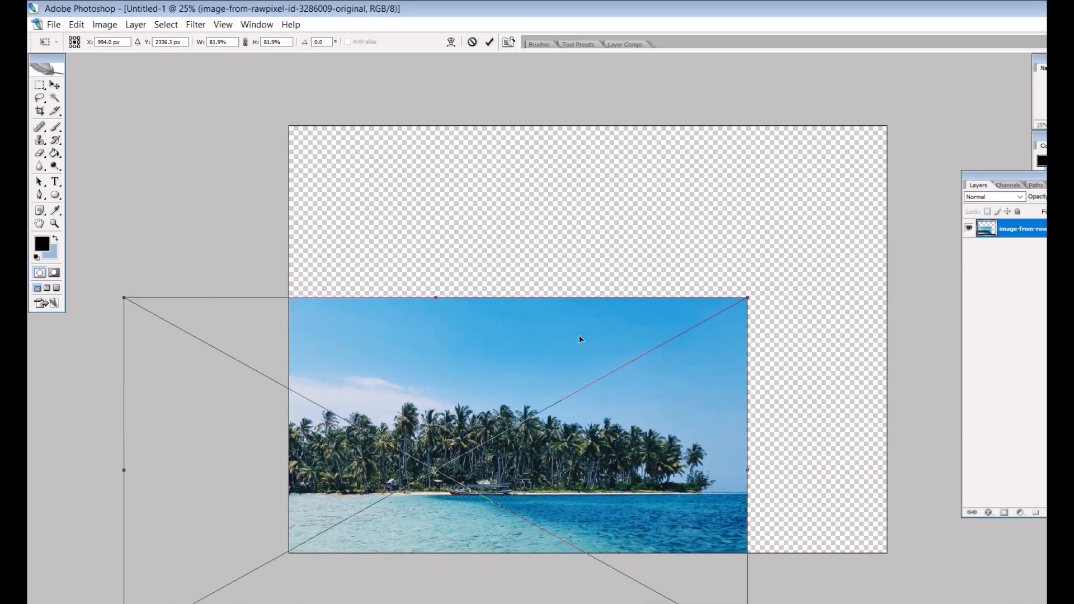
{"action": "left_click_drag", "start_coordinate": [579, 339], "coordinate": [732, 298]}
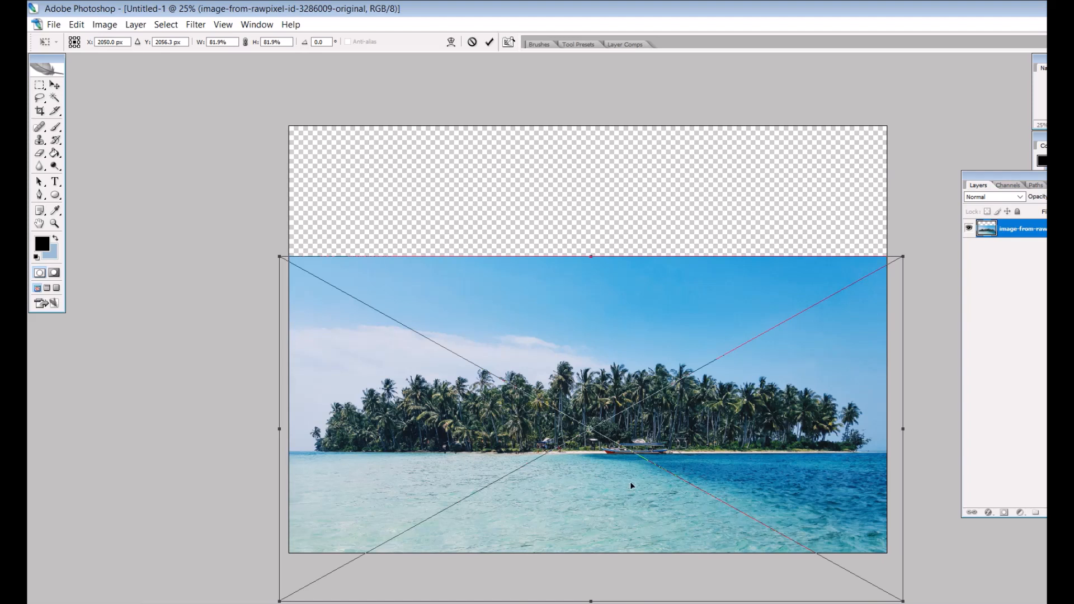
{"action": "left_click", "coordinate": [54, 84]}
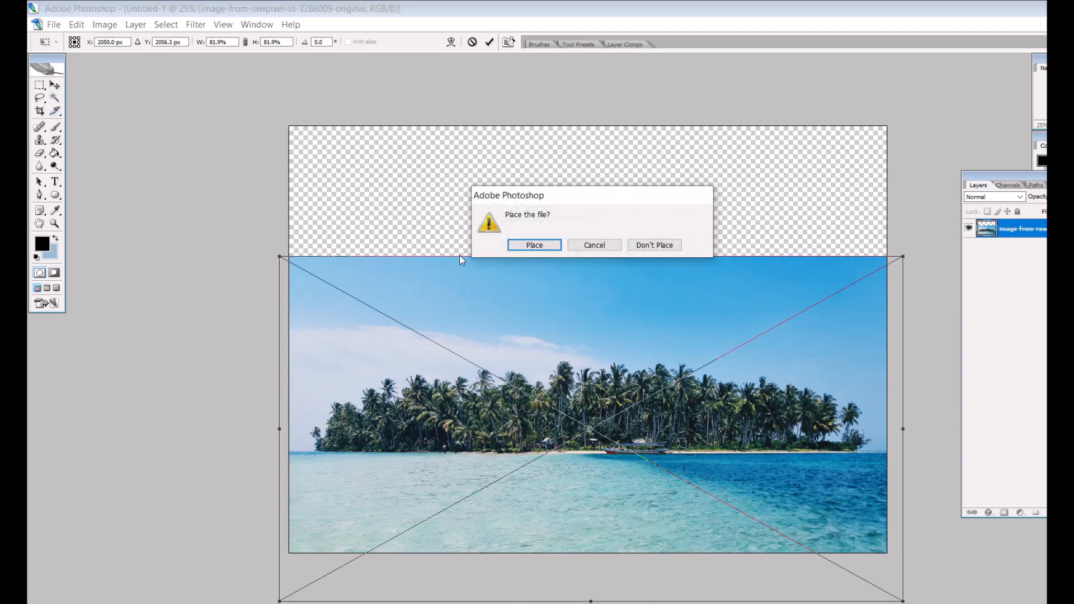
{"action": "left_click", "coordinate": [520, 252]}
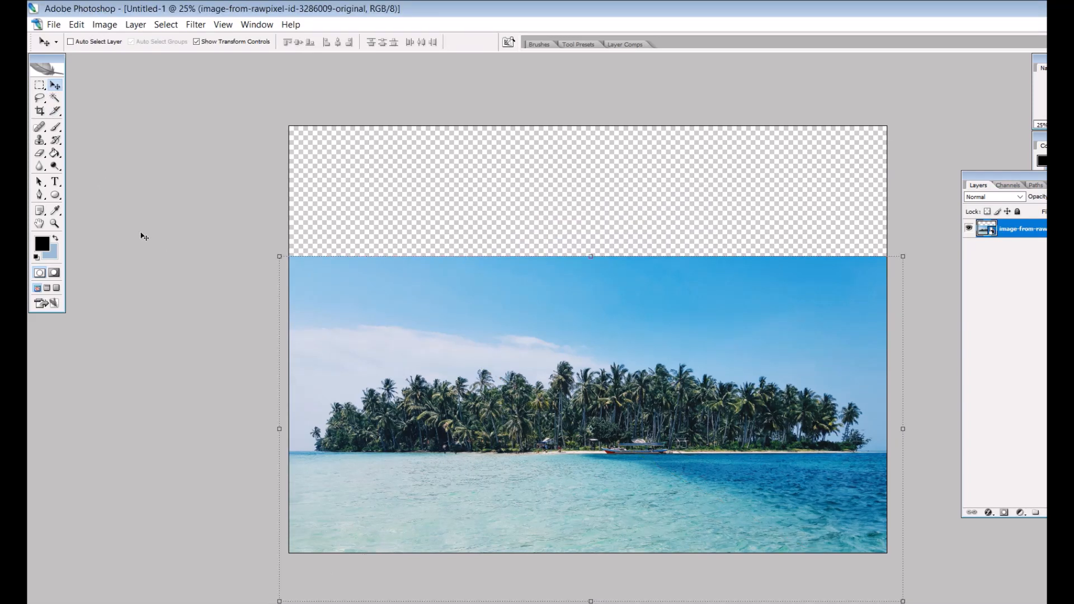
Set up the Magic Eraser with tolerance 10 and rasterize the island layer so it can be erased.
{"action": "left_click", "coordinate": [39, 152]}
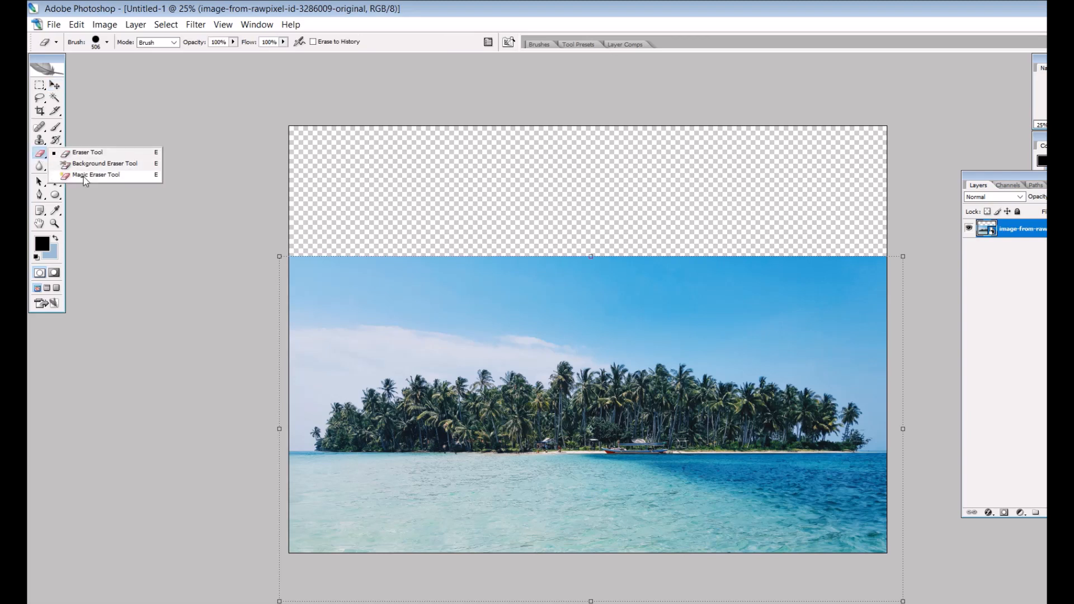
{"action": "left_click", "coordinate": [85, 176]}
{"action": "left_click", "coordinate": [105, 42]}
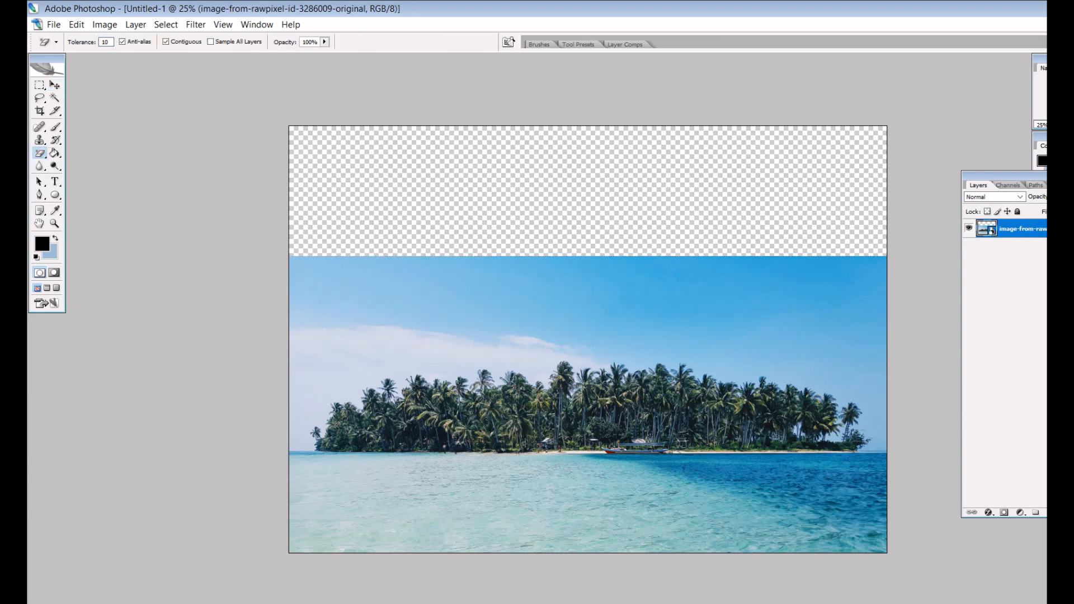
{"action": "left_click", "coordinate": [512, 307]}
{"action": "key", "text": "Return"}
Erase the blue sky above the clouds and beside the island's far end with the Magic Eraser.
{"action": "left_click", "coordinate": [547, 284]}
{"action": "left_click", "coordinate": [453, 302]}
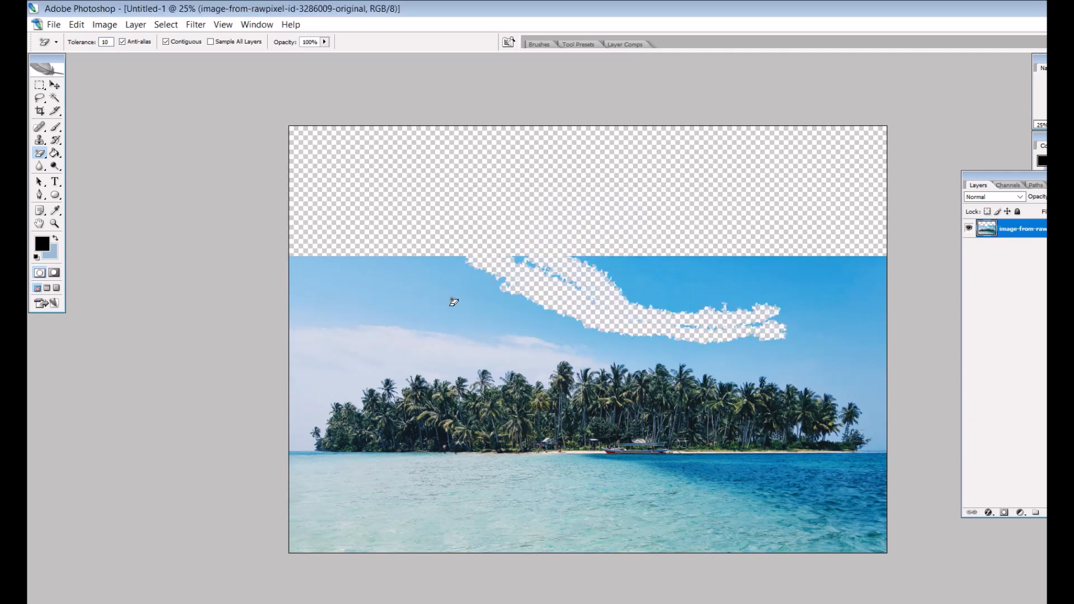
{"action": "left_click", "coordinate": [377, 301]}
{"action": "left_click", "coordinate": [351, 310]}
{"action": "left_click", "coordinate": [469, 278]}
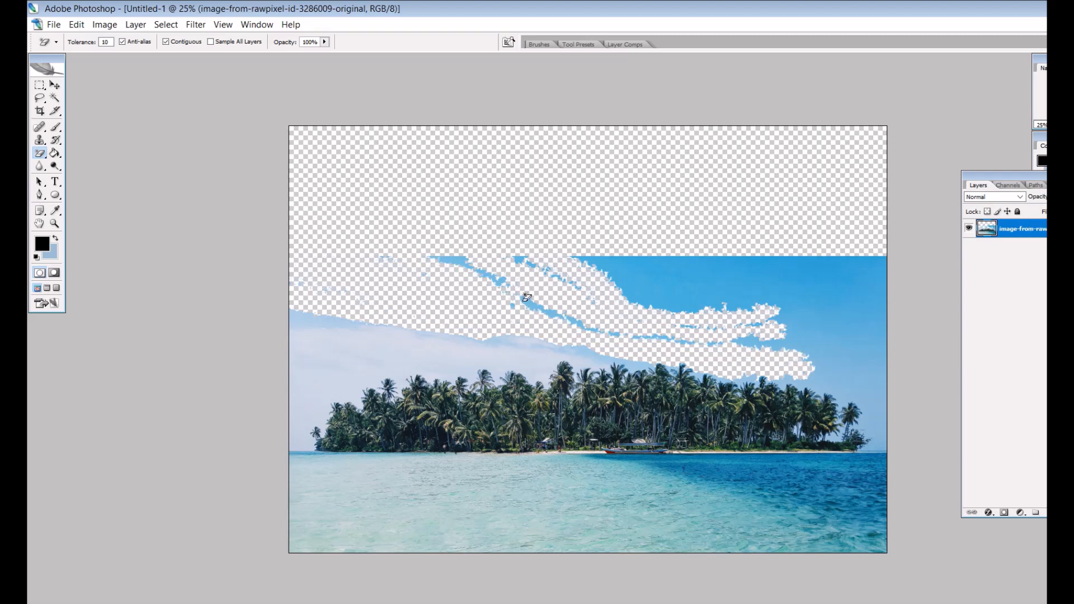
{"action": "left_click", "coordinate": [832, 341]}
{"action": "left_click", "coordinate": [863, 390]}
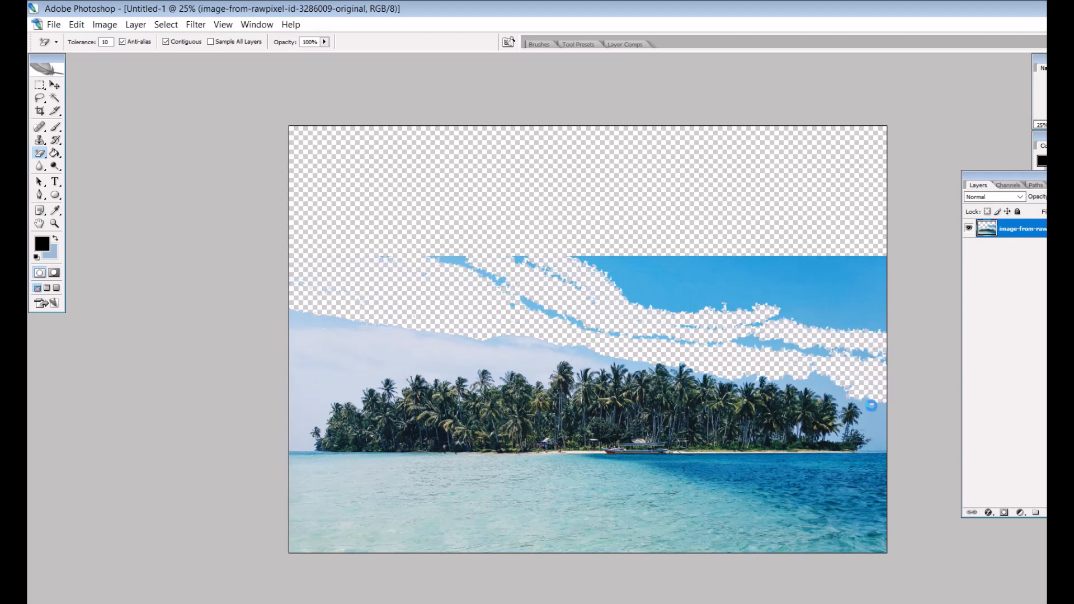
{"action": "left_click", "coordinate": [873, 432]}
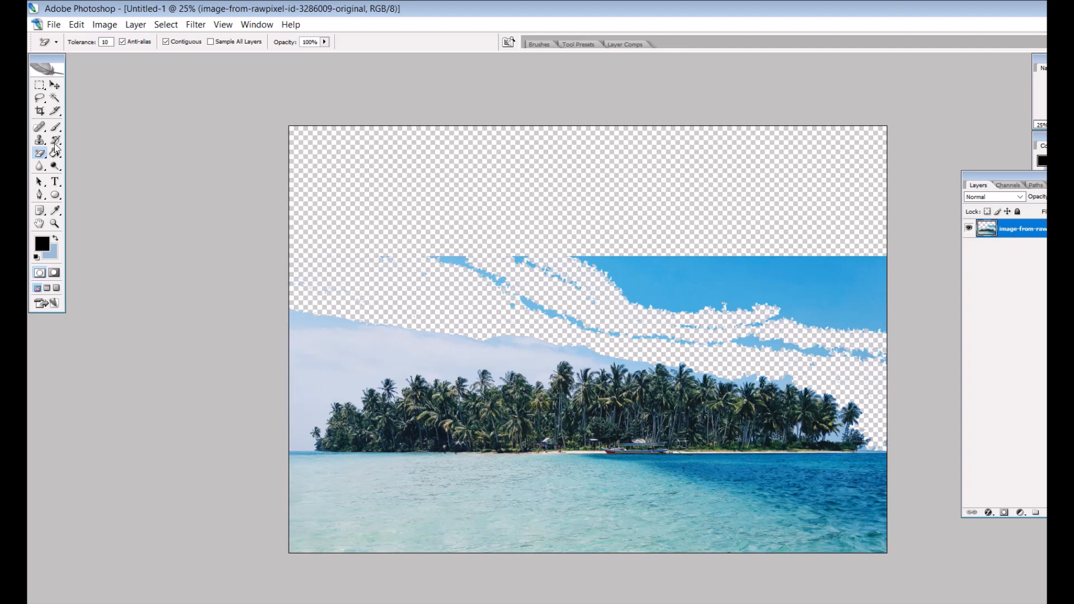
Wipe away the leftover blue sky patches above the clouds using the standard Eraser with a 506 px brush.
{"action": "left_click_drag", "start_coordinate": [39, 153], "coordinate": [81, 158]}
{"action": "left_click", "coordinate": [81, 158]}
{"action": "mouse_move", "coordinate": [503, 255]}
{"action": "left_mouse_down"}
{"action": "mouse_move", "coordinate": [547, 247]}
{"action": "mouse_move", "coordinate": [857, 276]}
{"action": "mouse_move", "coordinate": [831, 323]}
{"action": "mouse_move", "coordinate": [487, 283]}
{"action": "mouse_move", "coordinate": [280, 240]}
{"action": "left_mouse_up"}
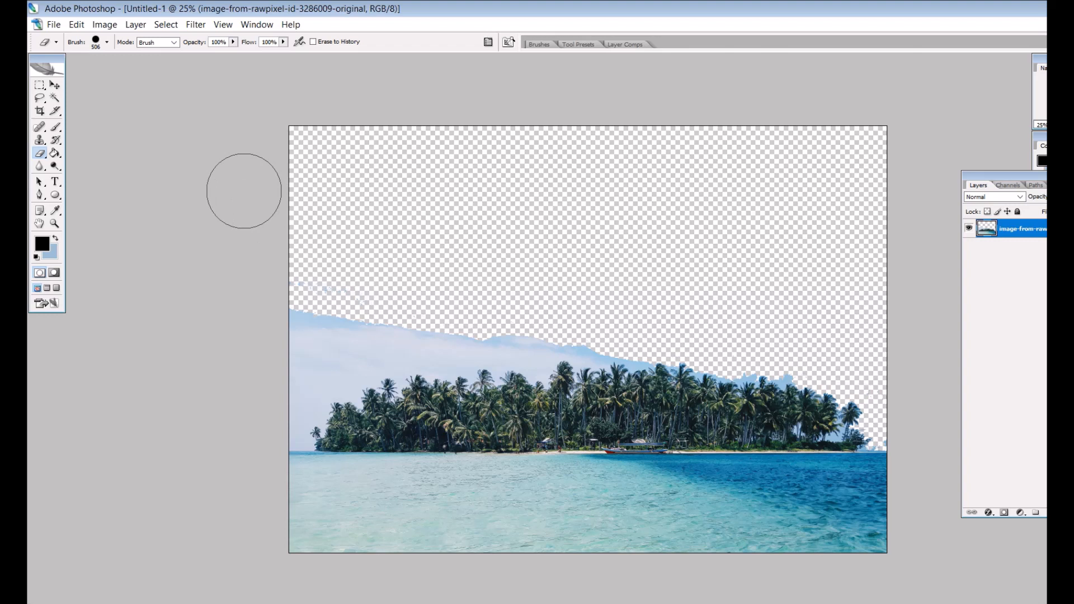
Place the explosion image at its default size and stack its layer beneath the island layer.
{"action": "left_click", "coordinate": [55, 85]}
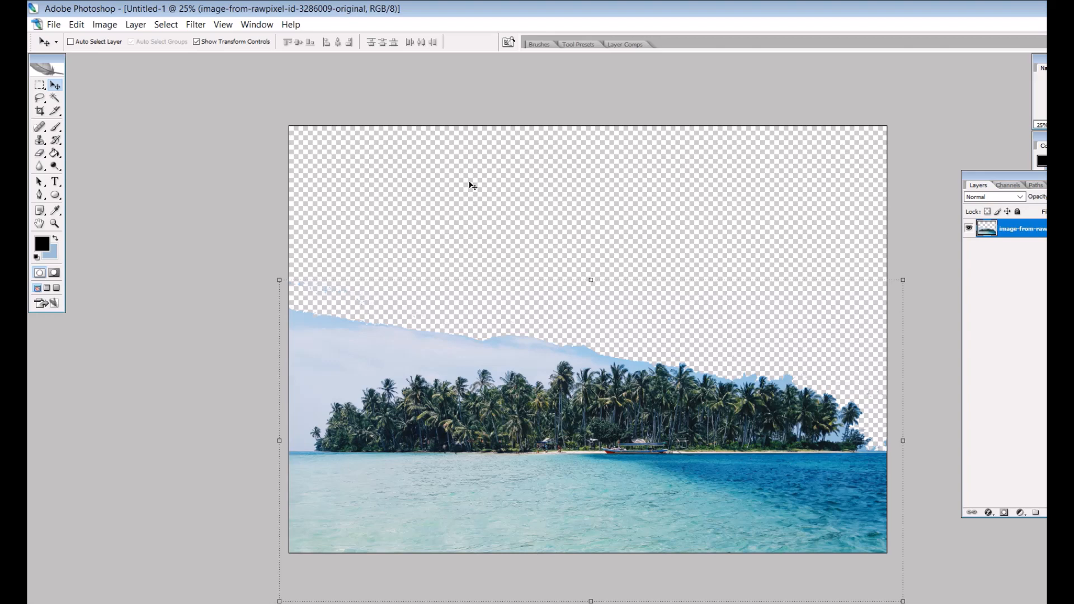
{"action": "left_click", "coordinate": [54, 25]}
{"action": "left_click", "coordinate": [84, 242]}
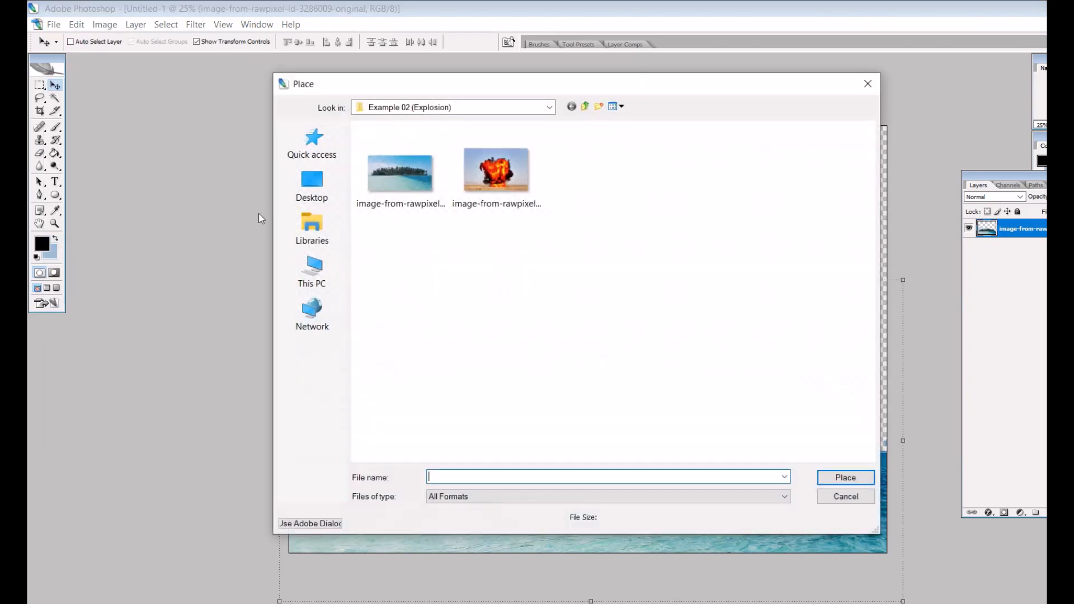
{"action": "double_click", "coordinate": [497, 171]}
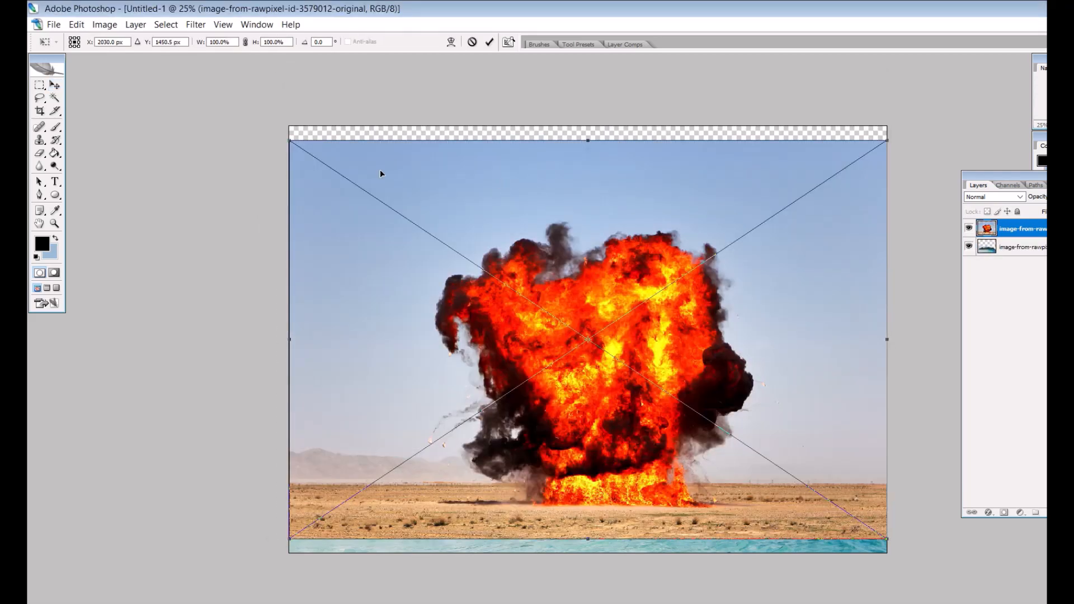
{"action": "left_click", "coordinate": [54, 85]}
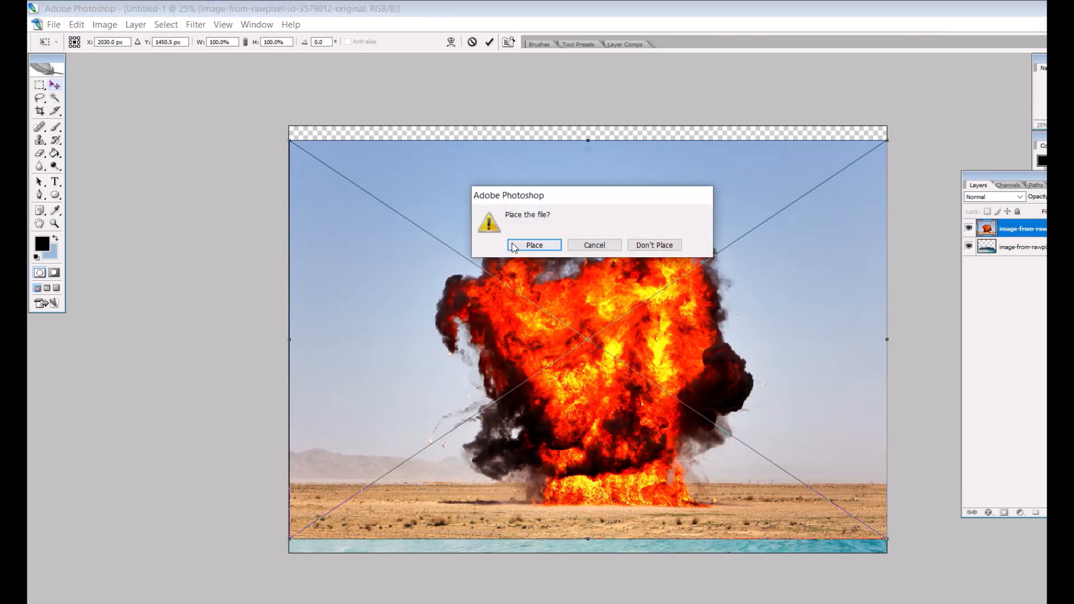
{"action": "left_click", "coordinate": [534, 243]}
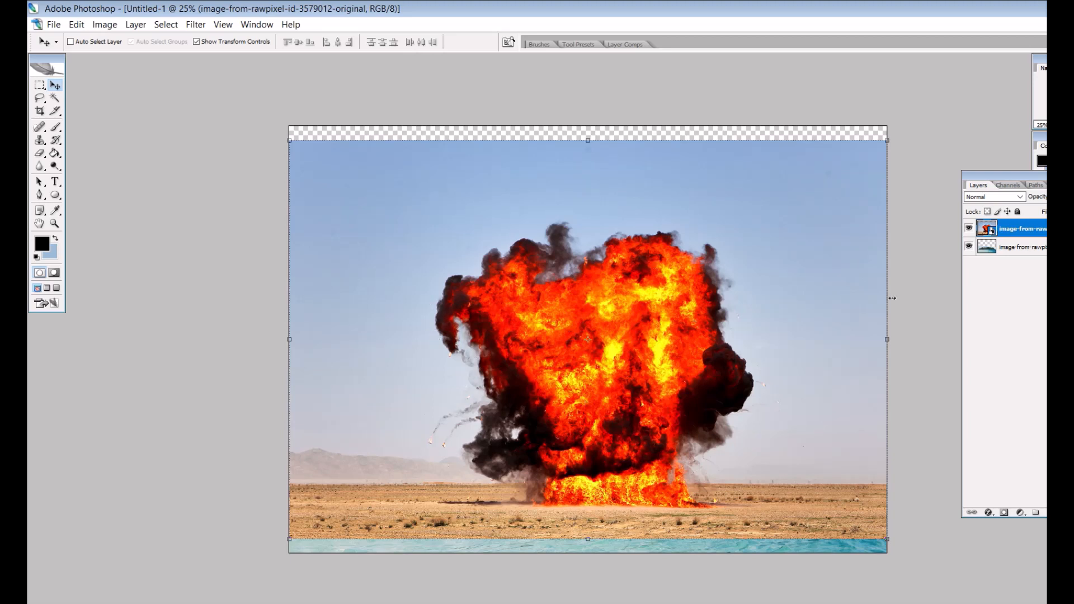
{"action": "left_click_drag", "start_coordinate": [1018, 248], "coordinate": [1022, 229]}
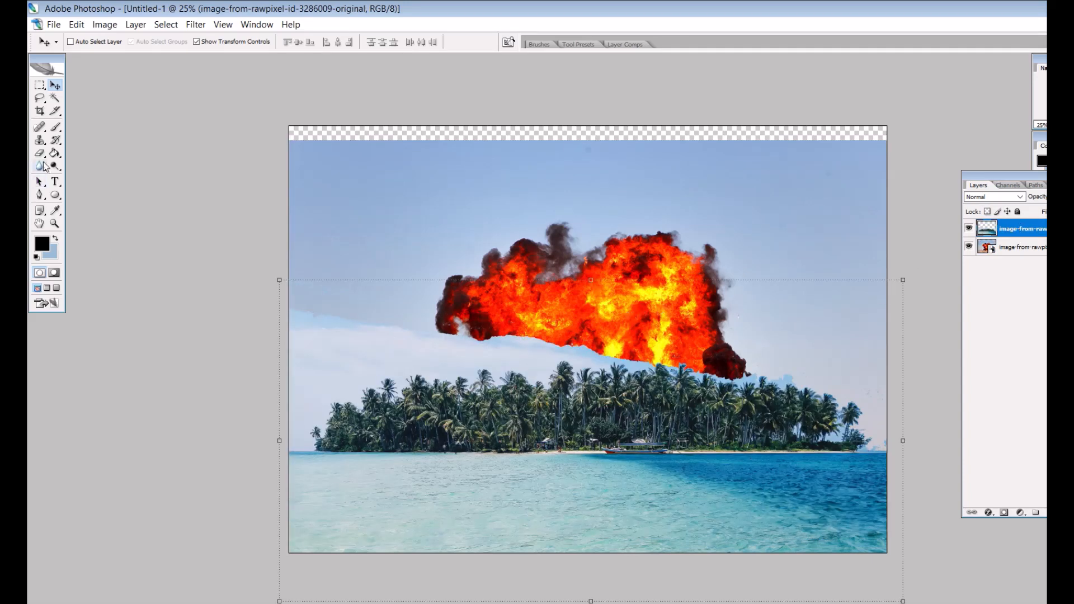
Erase the remaining clouds and sky directly above the palm trees on the island layer with the Magic Eraser.
{"action": "left_click_drag", "start_coordinate": [39, 153], "coordinate": [84, 172]}
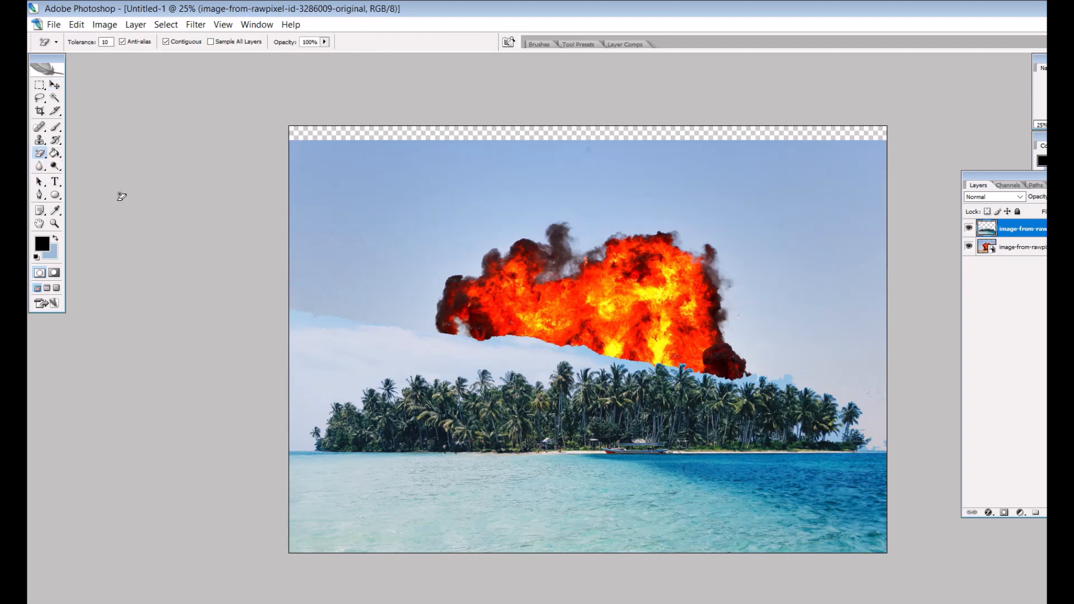
{"action": "left_click", "coordinate": [511, 351]}
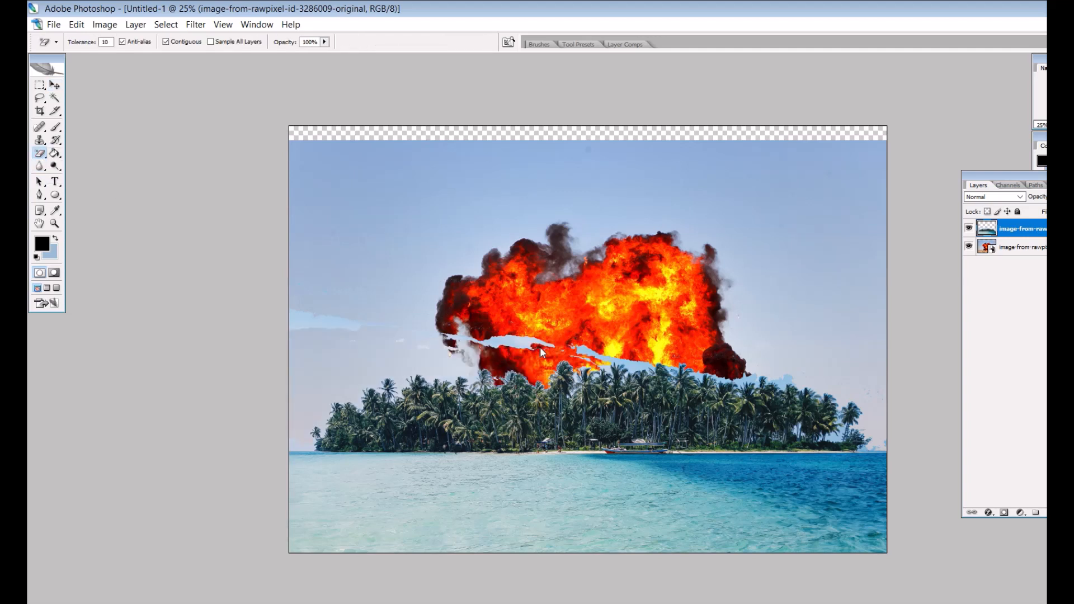
{"action": "left_click", "coordinate": [621, 364]}
{"action": "left_click", "coordinate": [520, 347]}
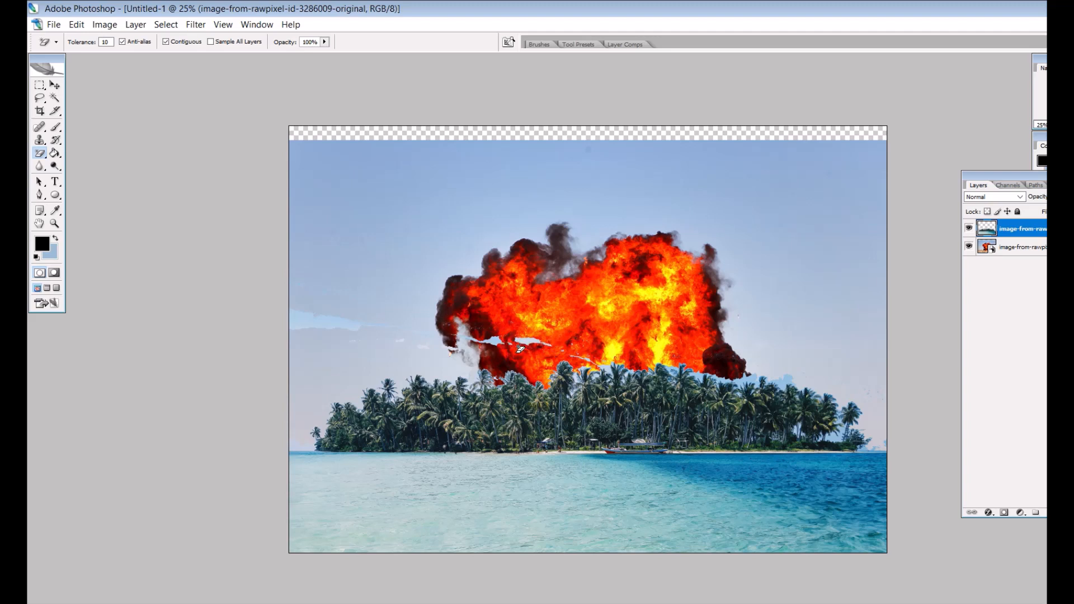
{"action": "left_click", "coordinate": [515, 346]}
{"action": "left_click", "coordinate": [484, 345]}
Enlarge the explosion layer to 136% and center it behind the palm trees, committing the transformation.
{"action": "left_click", "coordinate": [54, 84]}
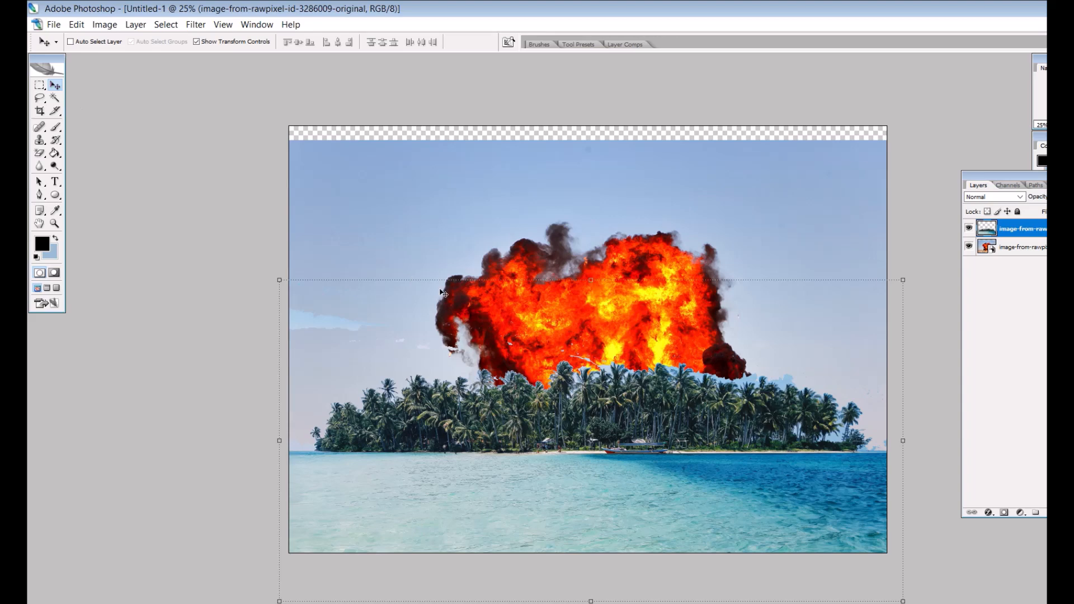
{"action": "left_click", "coordinate": [986, 247]}
{"action": "left_click_drag", "start_coordinate": [625, 267], "coordinate": [600, 212]}
{"action": "left_click_drag", "start_coordinate": [878, 88], "coordinate": [1015, 1]}
{"action": "left_click_drag", "start_coordinate": [637, 174], "coordinate": [583, 199]}
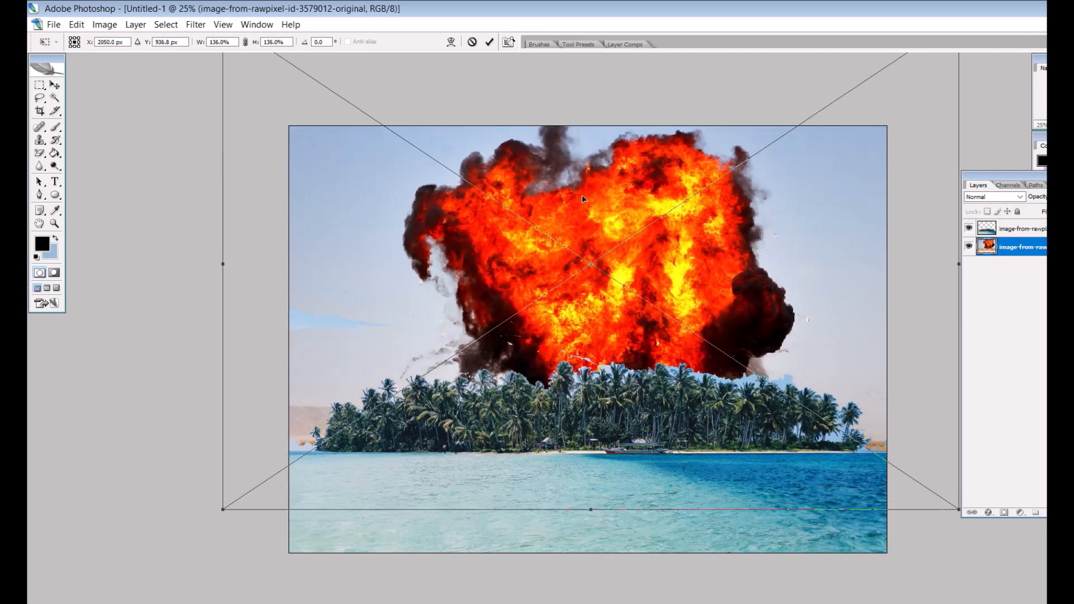
{"action": "left_click_drag", "start_coordinate": [440, 218], "coordinate": [433, 218]}
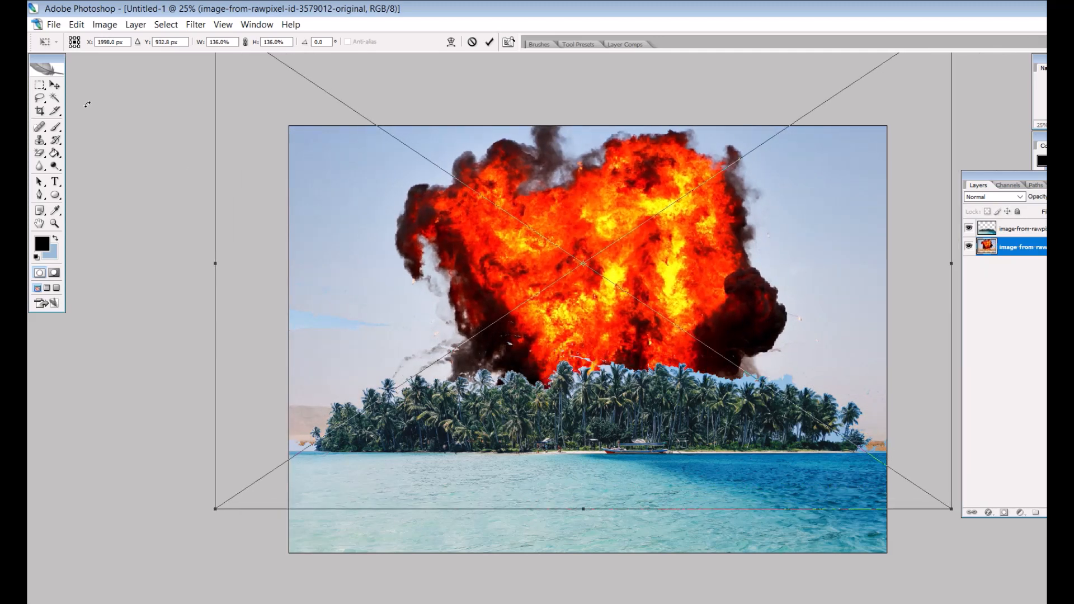
{"action": "left_click", "coordinate": [54, 84]}
{"action": "left_click", "coordinate": [532, 245]}
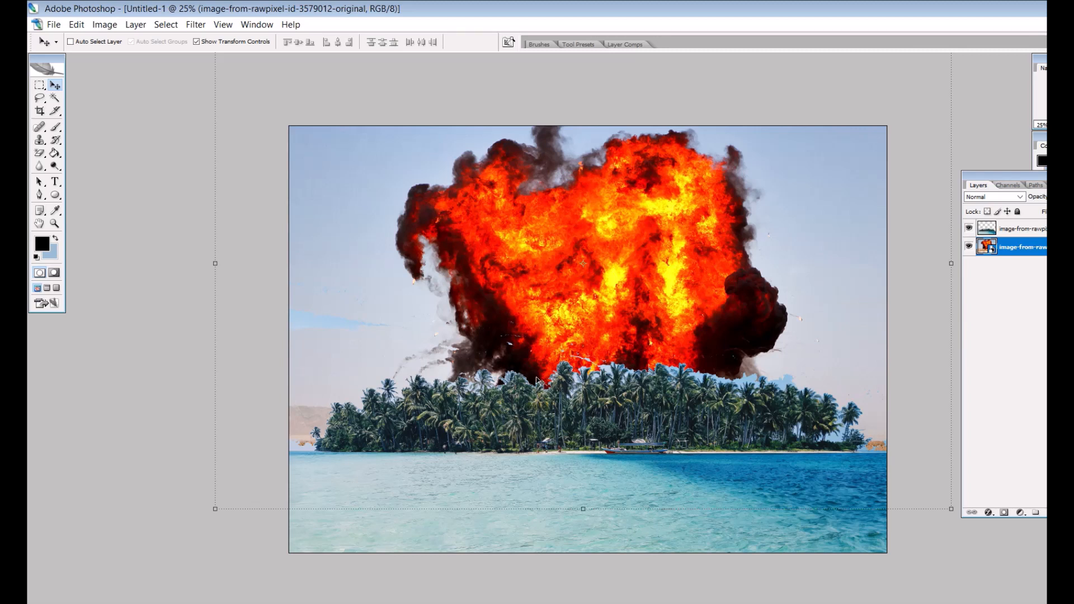
Brush over the island layer's central palms with the Background Eraser, 161 px, Discontiguous, 75% tolerance, to blend in the explosion.
{"action": "left_click_drag", "start_coordinate": [39, 153], "coordinate": [84, 166]}
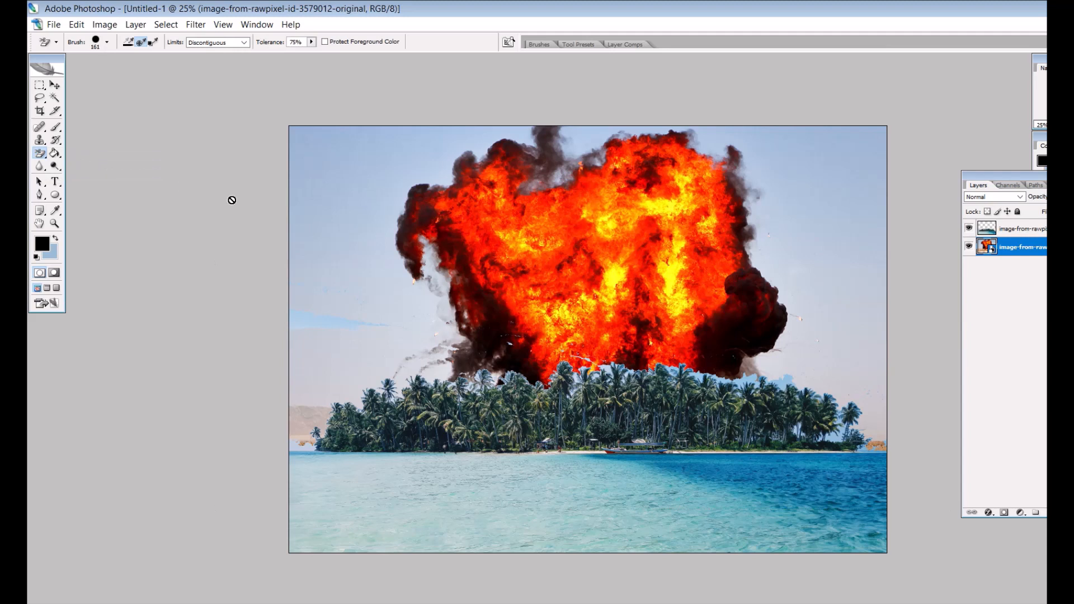
{"action": "left_click", "coordinate": [1023, 229]}
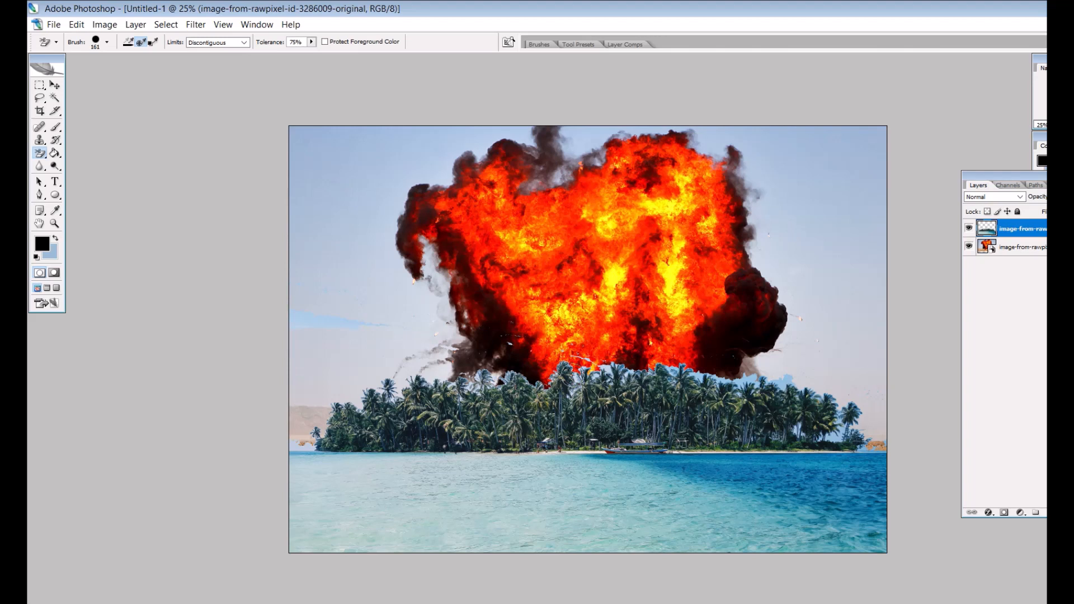
{"action": "mouse_move", "coordinate": [574, 376]}
{"action": "left_mouse_down"}
{"action": "mouse_move", "coordinate": [691, 370]}
{"action": "mouse_move", "coordinate": [724, 381]}
{"action": "mouse_move", "coordinate": [686, 395]}
{"action": "mouse_move", "coordinate": [467, 381]}
{"action": "mouse_move", "coordinate": [470, 394]}
{"action": "mouse_move", "coordinate": [684, 412]}
{"action": "mouse_move", "coordinate": [685, 426]}
{"action": "mouse_move", "coordinate": [479, 416]}
{"action": "mouse_move", "coordinate": [514, 429]}
{"action": "mouse_move", "coordinate": [660, 438]}
{"action": "mouse_move", "coordinate": [647, 441]}
{"action": "mouse_move", "coordinate": [494, 438]}
{"action": "mouse_move", "coordinate": [478, 419]}
{"action": "mouse_move", "coordinate": [686, 398]}
{"action": "mouse_move", "coordinate": [718, 384]}
{"action": "mouse_move", "coordinate": [688, 436]}
{"action": "mouse_move", "coordinate": [599, 437]}
{"action": "left_mouse_up"}
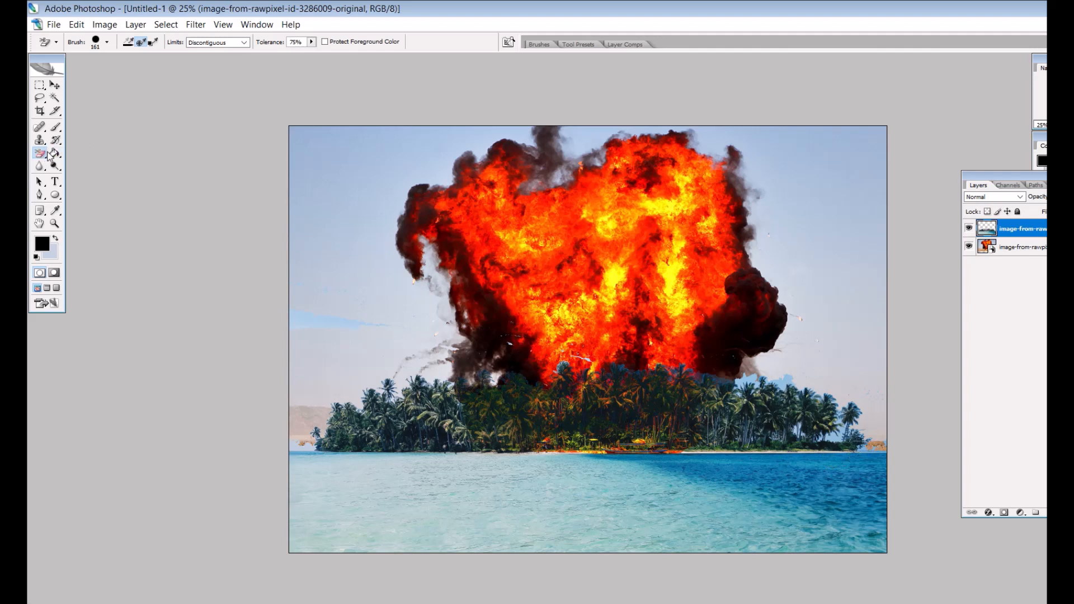
Erase the leftover ground at both ends of the island on the explosion layer with the Eraser at 506 px.
{"action": "left_click_drag", "start_coordinate": [40, 155], "coordinate": [97, 154]}
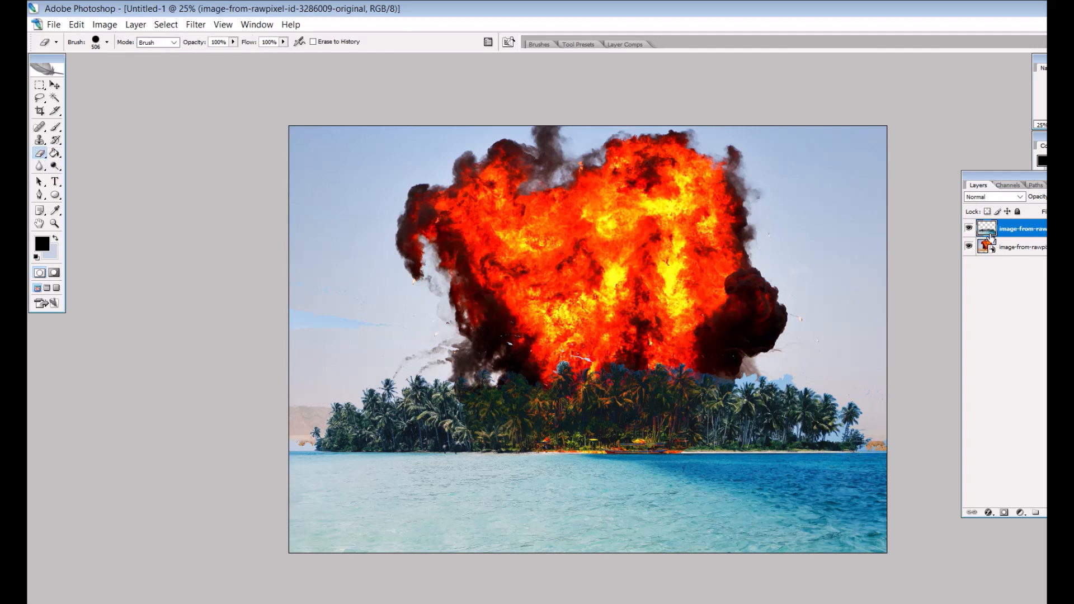
{"action": "left_click", "coordinate": [1007, 247]}
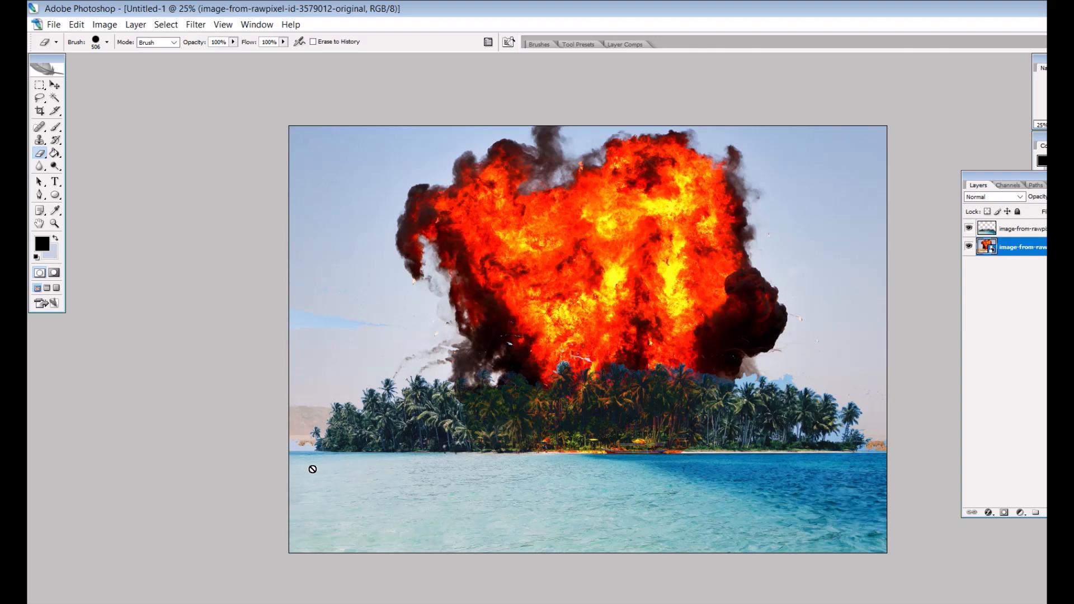
{"action": "left_click", "coordinate": [317, 431]}
{"action": "left_click_drag", "start_coordinate": [300, 420], "coordinate": [295, 430]}
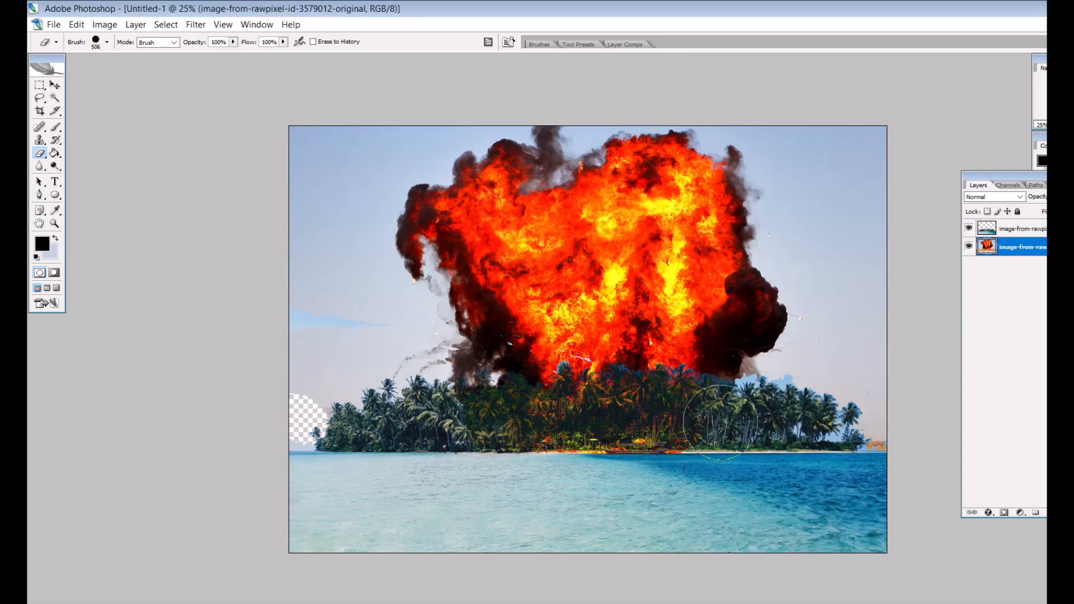
{"action": "left_click_drag", "start_coordinate": [854, 419], "coordinate": [868, 418]}
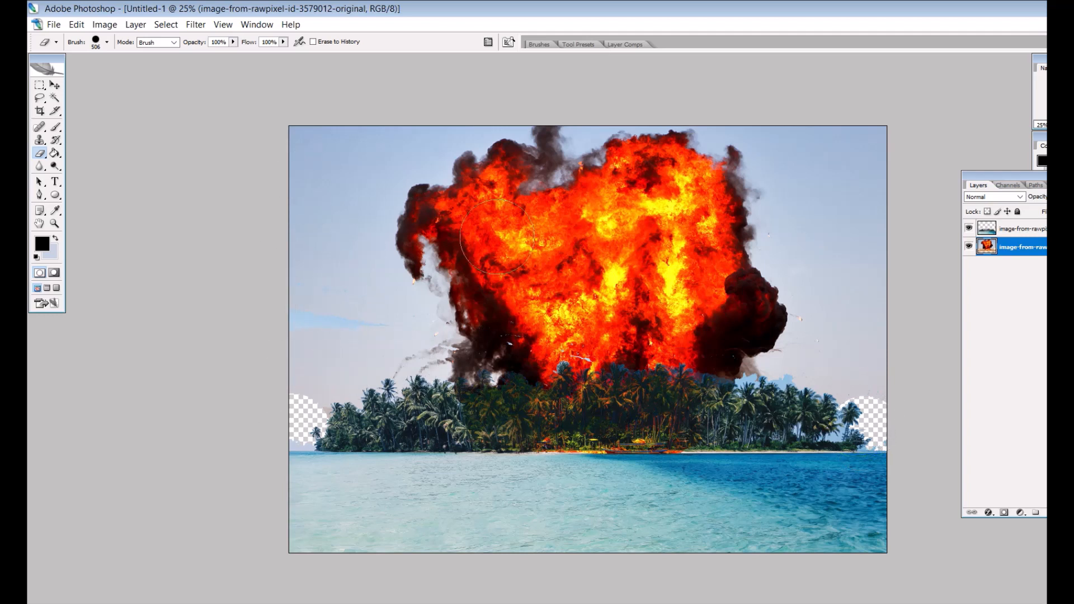
Sample the upper sky's blue as foreground color and erase the explosion layer's upper-left sky with the Magic Eraser at tolerance 10.
{"action": "left_click", "coordinate": [56, 210]}
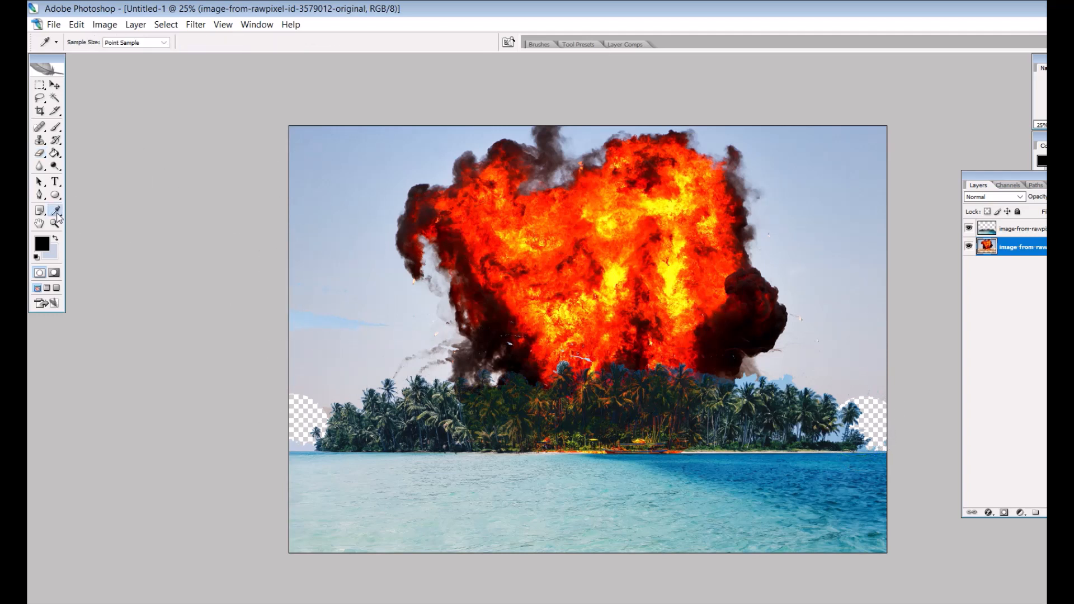
{"action": "left_click", "coordinate": [299, 138]}
{"action": "left_click", "coordinate": [39, 152]}
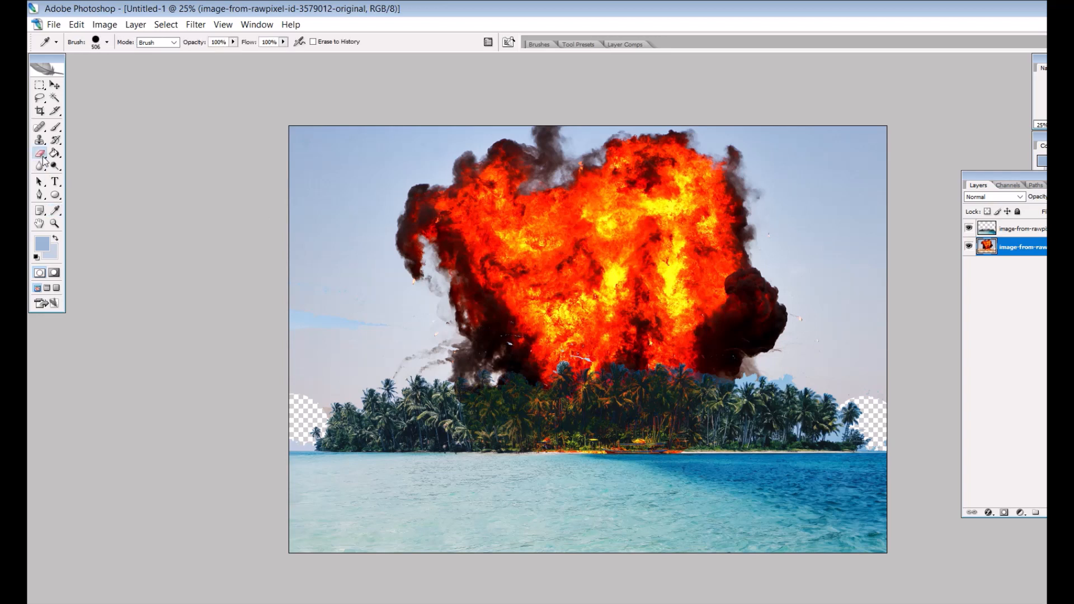
{"action": "left_click", "coordinate": [89, 175]}
{"action": "left_click", "coordinate": [318, 172]}
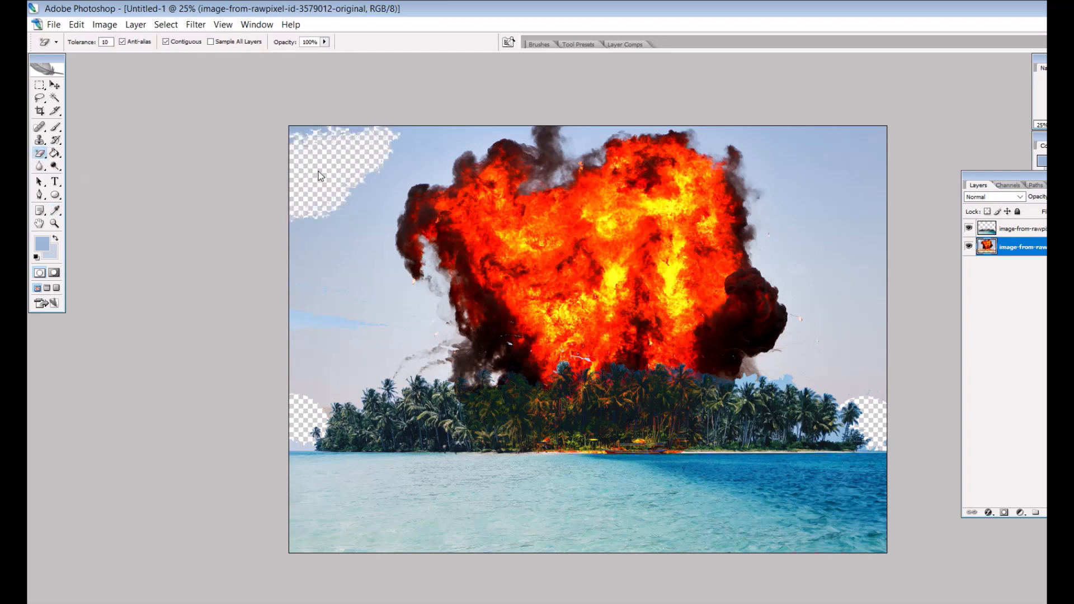
{"action": "left_click", "coordinate": [384, 185]}
With the Magic Eraser at tolerance 50, erase the explosion layer's remaining sky and the island layer's blue streak.
{"action": "left_click", "coordinate": [112, 42]}
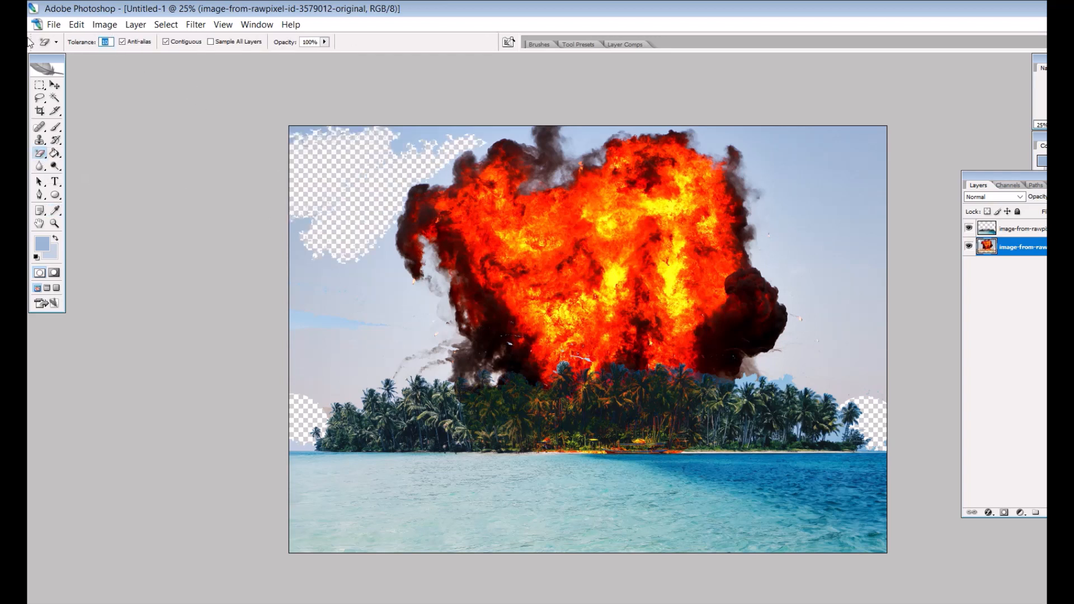
{"action": "left_click", "coordinate": [747, 174]}
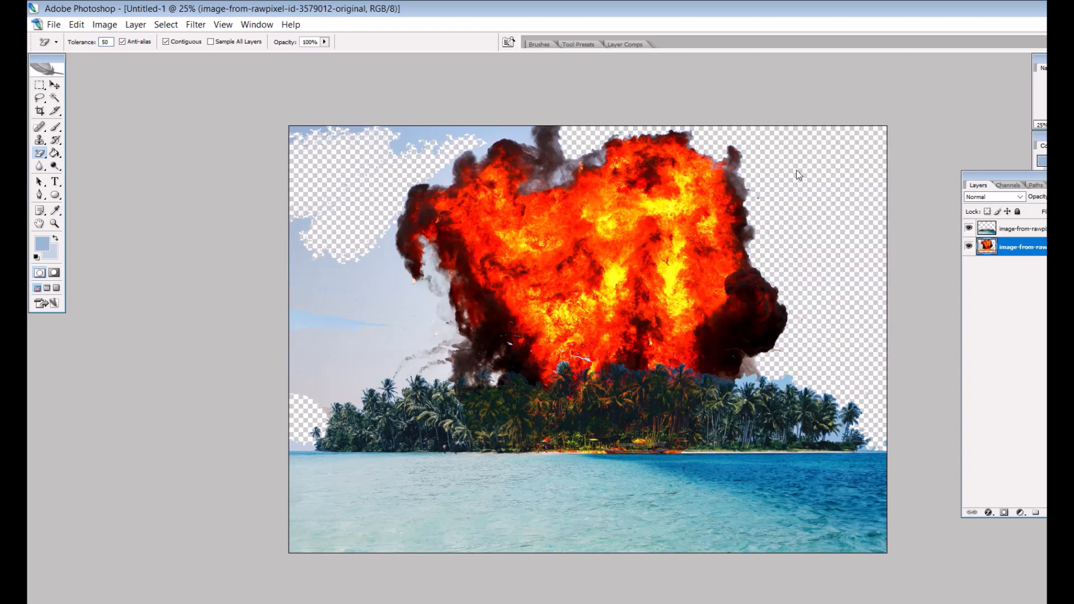
{"action": "left_click", "coordinate": [401, 331]}
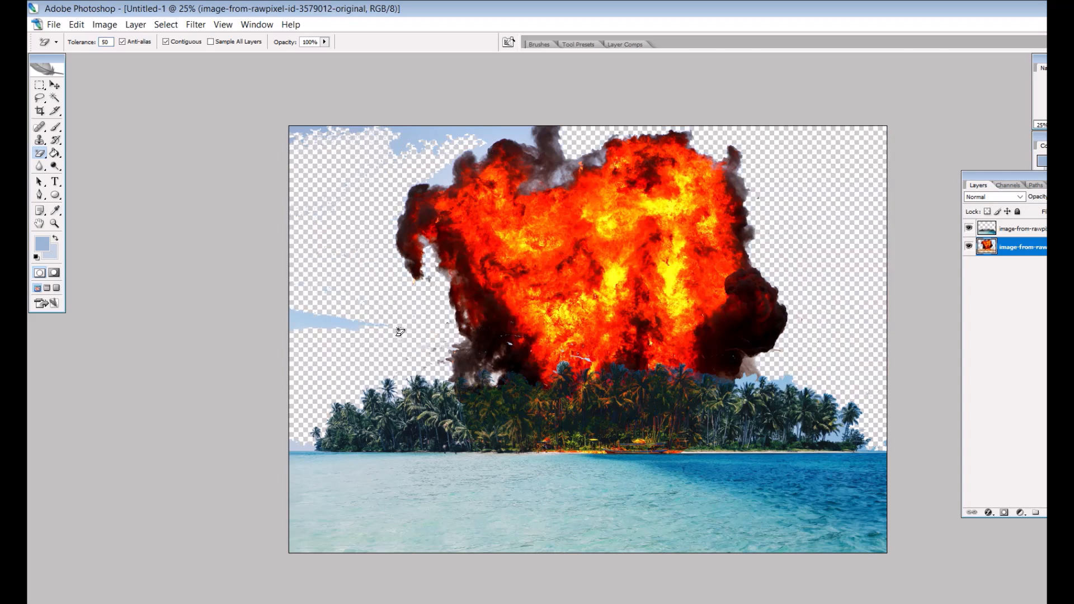
{"action": "left_click", "coordinate": [431, 137]}
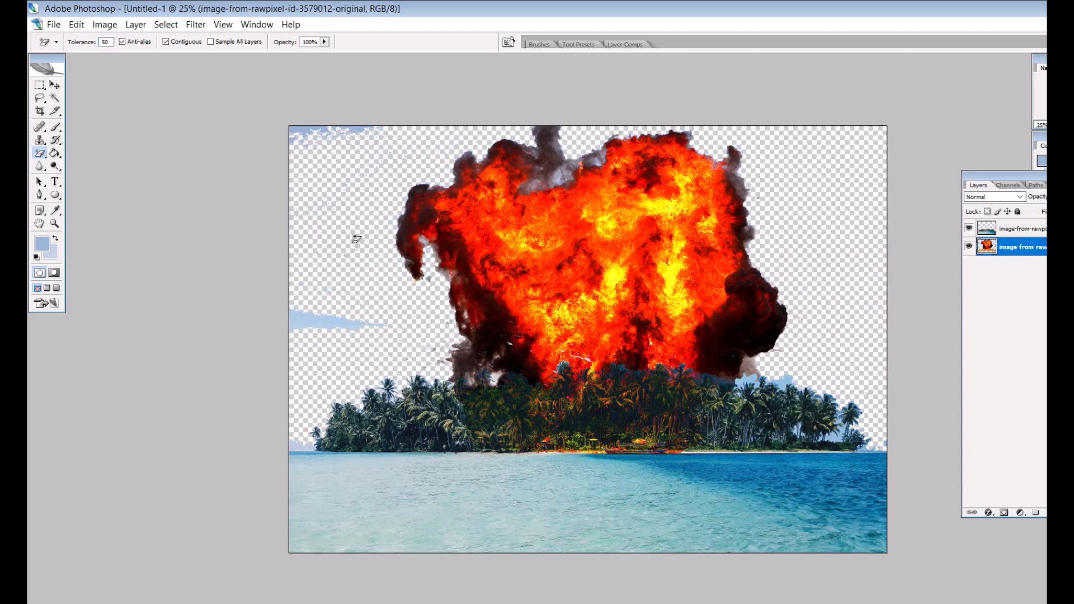
{"action": "left_click", "coordinate": [1024, 230]}
{"action": "left_click", "coordinate": [331, 323]}
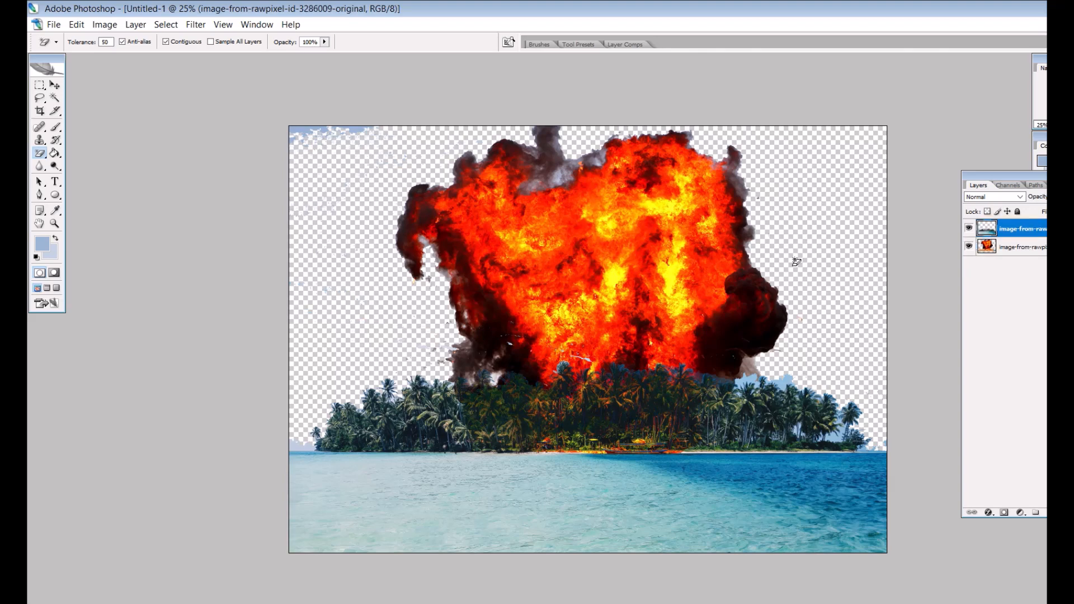
Add a new layer beneath the explosion layer and fill it with the sampled sky blue using the Paint Bucket.
{"action": "left_click", "coordinate": [1017, 248]}
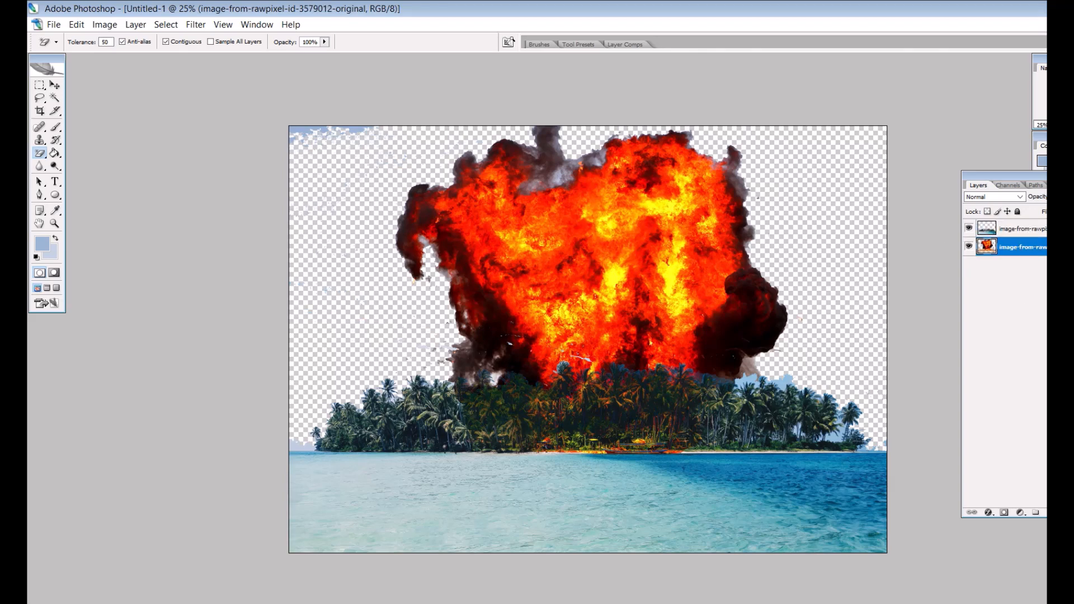
{"action": "left_click", "coordinate": [1052, 513]}
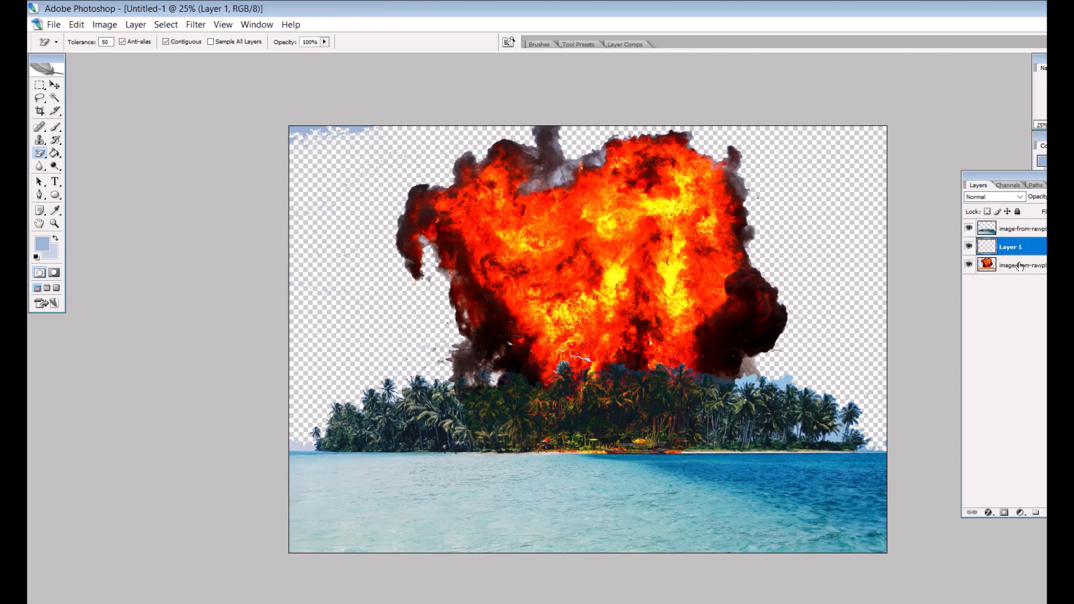
{"action": "left_click", "coordinate": [978, 182]}
{"action": "left_click_drag", "start_coordinate": [987, 247], "coordinate": [975, 274]}
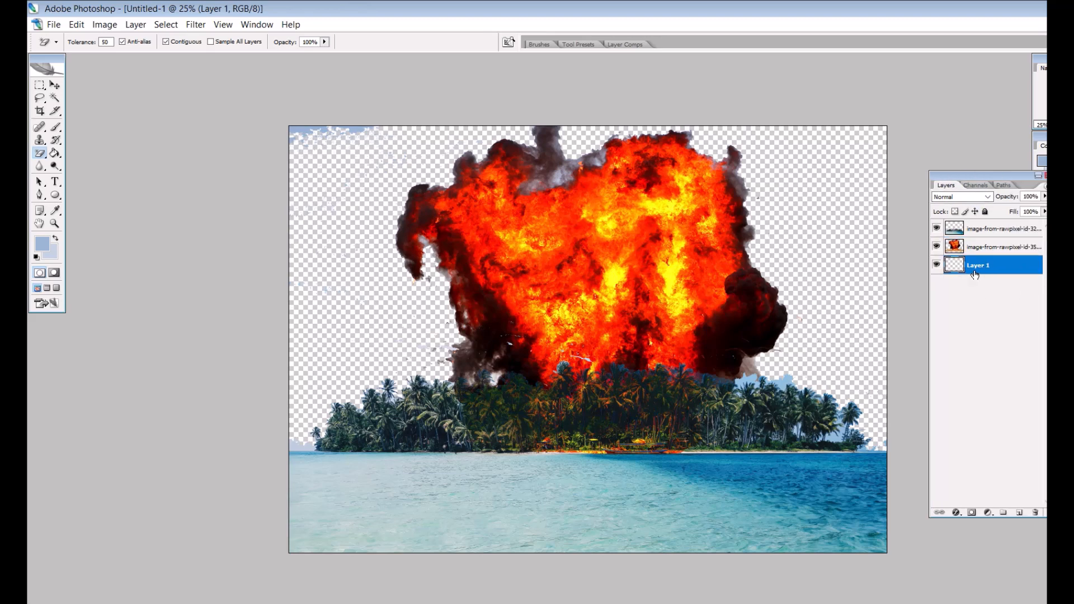
{"action": "left_click", "coordinate": [55, 153]}
{"action": "left_click", "coordinate": [331, 340]}
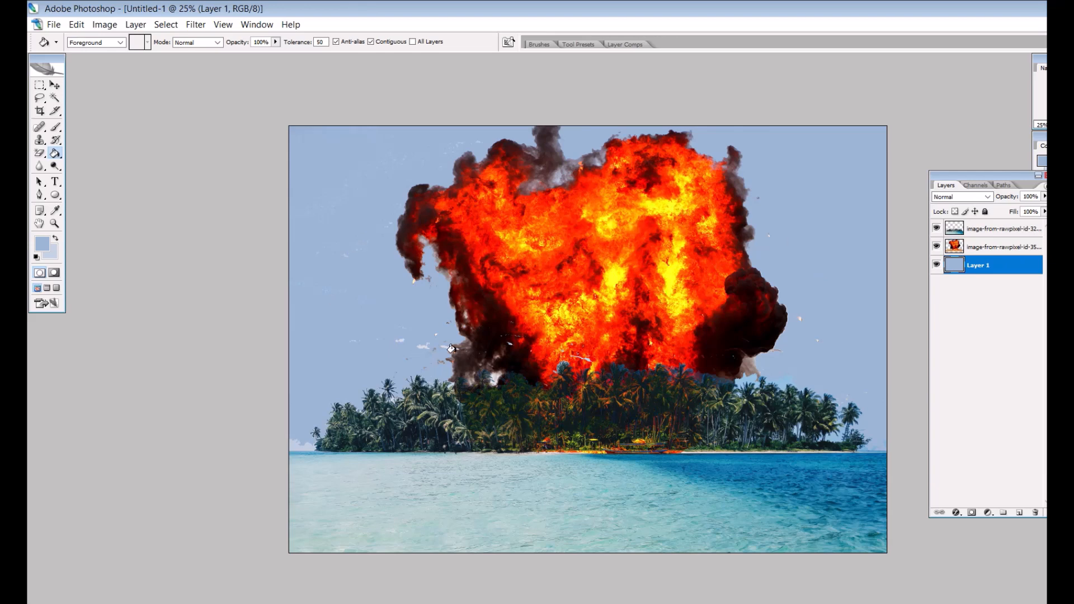
Check for sky remnants with the explosion layer briefly hidden, and erase the stray specks above the palms on the island layer.
{"action": "left_click", "coordinate": [979, 249]}
{"action": "left_click", "coordinate": [936, 249]}
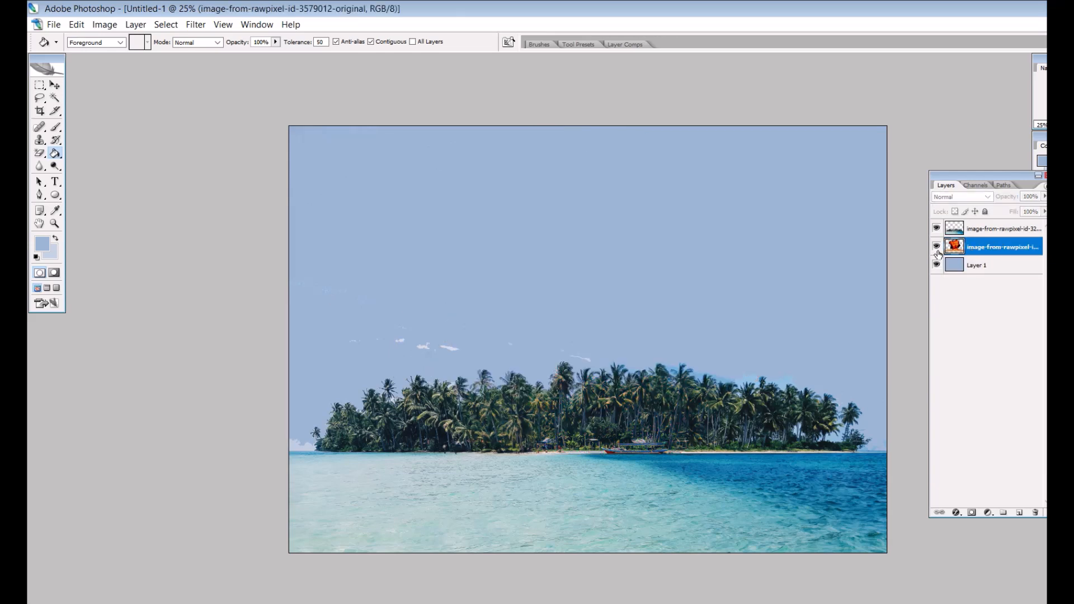
{"action": "left_click", "coordinate": [937, 247]}
{"action": "left_click", "coordinate": [993, 231]}
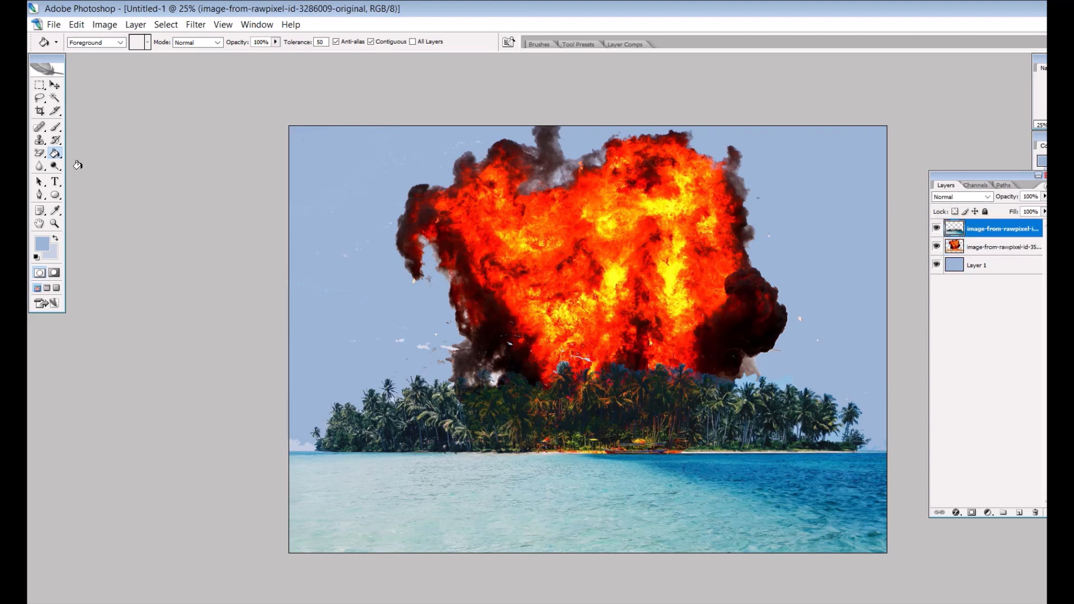
{"action": "left_click_drag", "start_coordinate": [39, 153], "coordinate": [84, 154]}
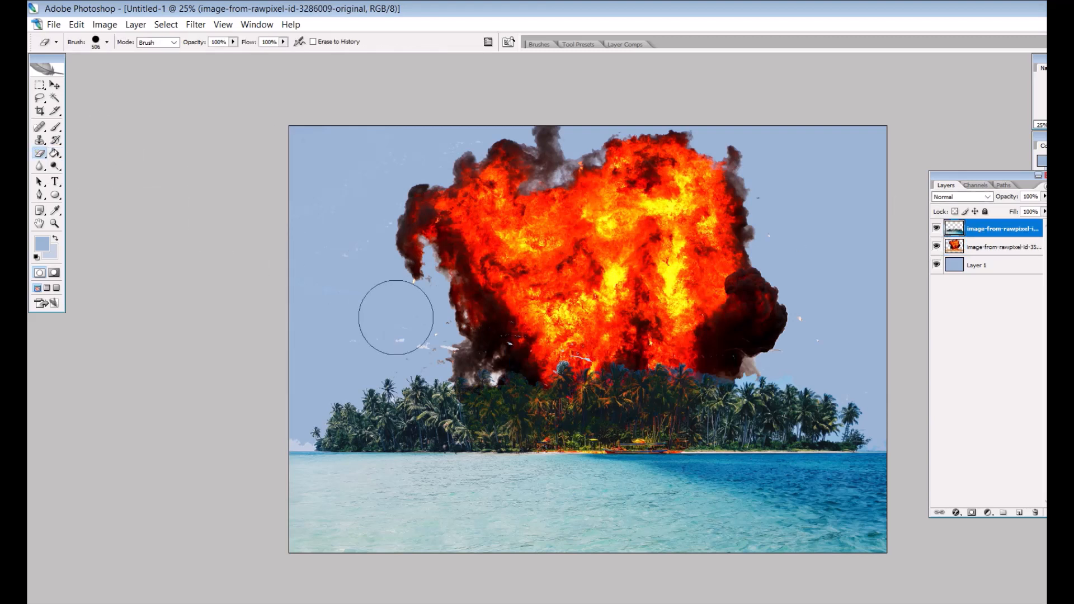
{"action": "mouse_move", "coordinate": [409, 330]}
{"action": "left_mouse_down"}
{"action": "mouse_move", "coordinate": [588, 333]}
{"action": "mouse_move", "coordinate": [688, 314]}
{"action": "left_mouse_up"}
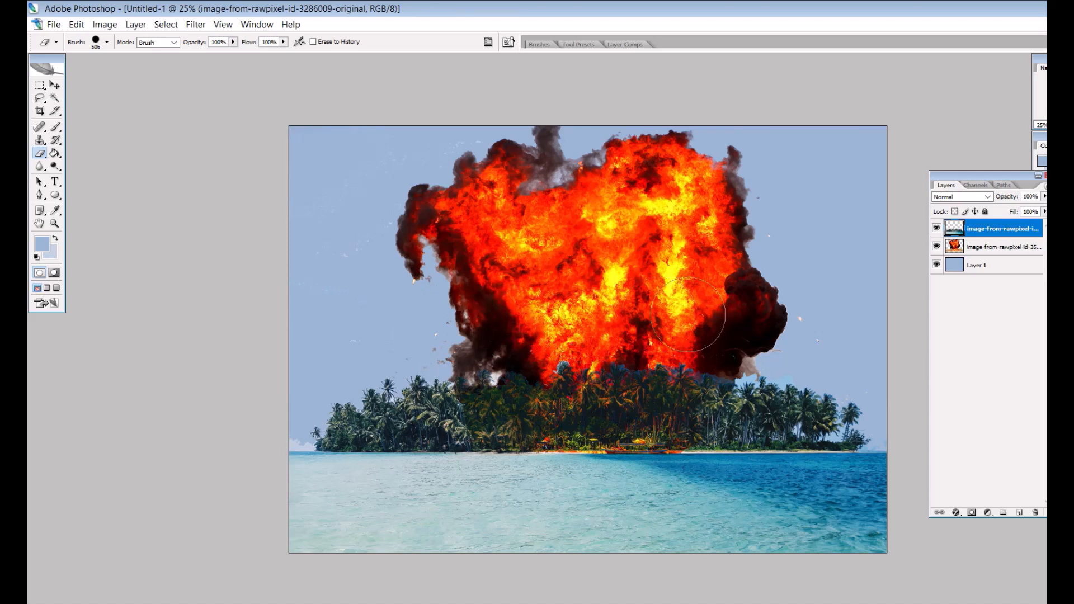
Erase the stray debris beside the explosion's right edge on its layer, and undo the stroke that cuts into the smoke.
{"action": "left_click", "coordinate": [1003, 257]}
{"action": "mouse_move", "coordinate": [832, 316]}
{"action": "left_mouse_down"}
{"action": "mouse_move", "coordinate": [804, 321]}
{"action": "mouse_move", "coordinate": [774, 265]}
{"action": "mouse_move", "coordinate": [789, 233]}
{"action": "left_mouse_up"}
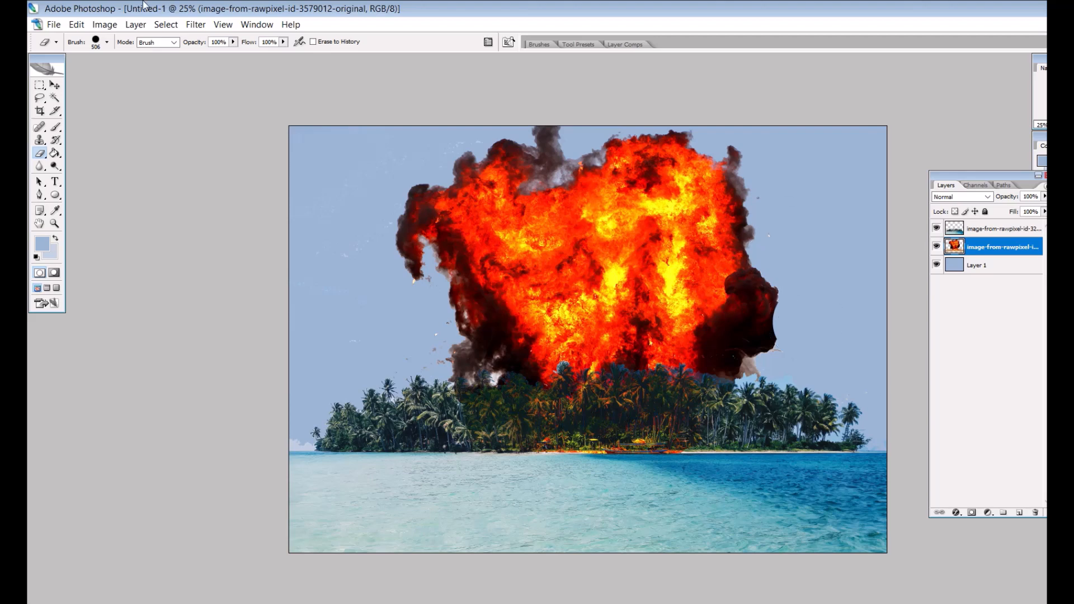
{"action": "left_click", "coordinate": [77, 25]}
{"action": "left_click", "coordinate": [93, 40]}
Place the galaxy image from the Example 01 (Space Background) folder into the composite.
{"action": "left_click", "coordinate": [53, 24]}
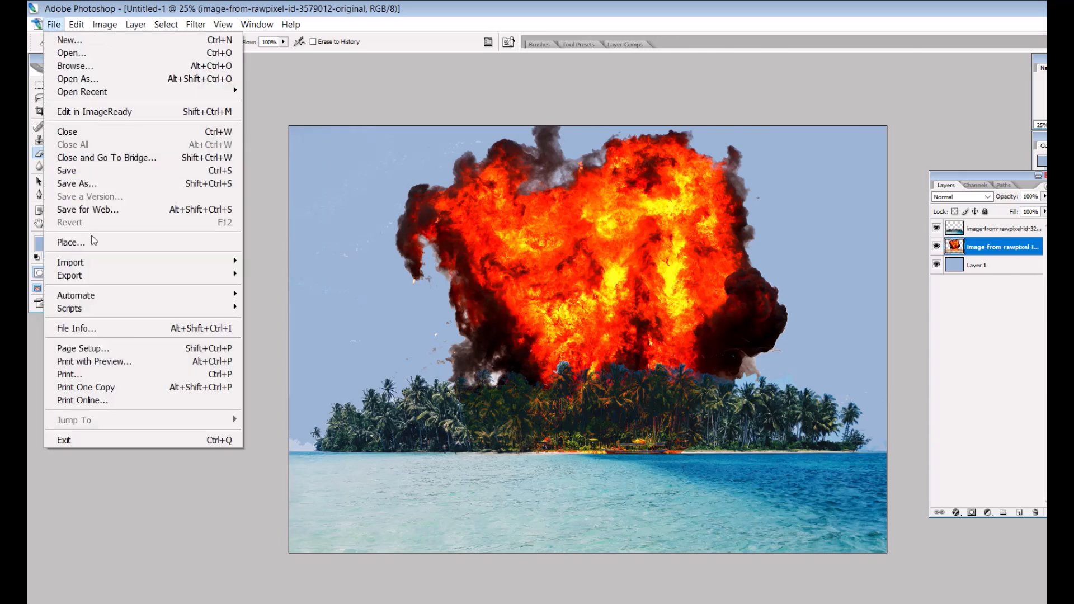
{"action": "left_click", "coordinate": [167, 243]}
{"action": "left_click", "coordinate": [585, 108]}
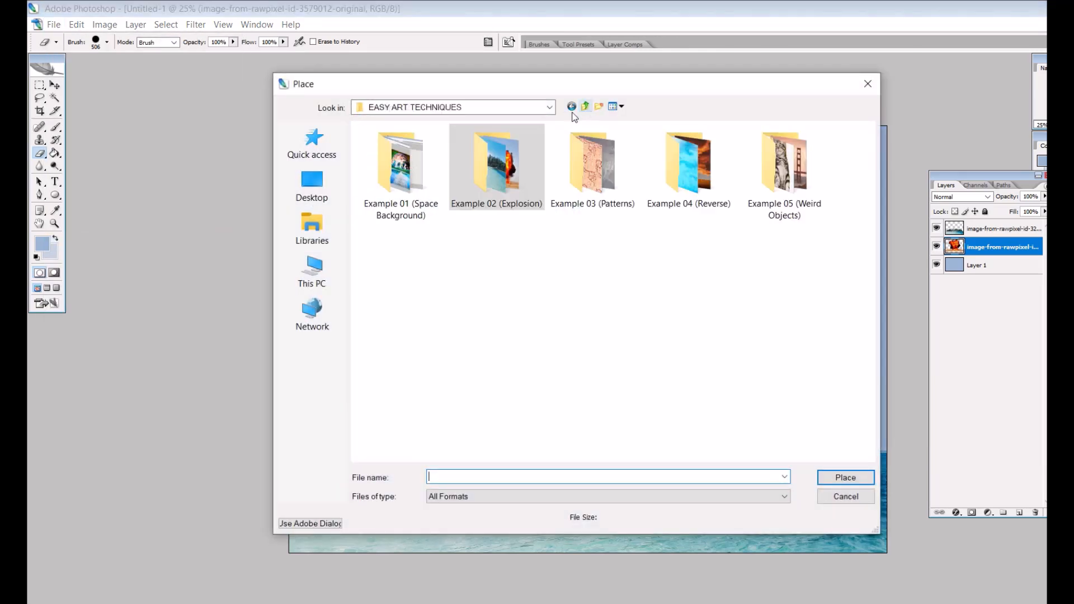
{"action": "double_click", "coordinate": [417, 176]}
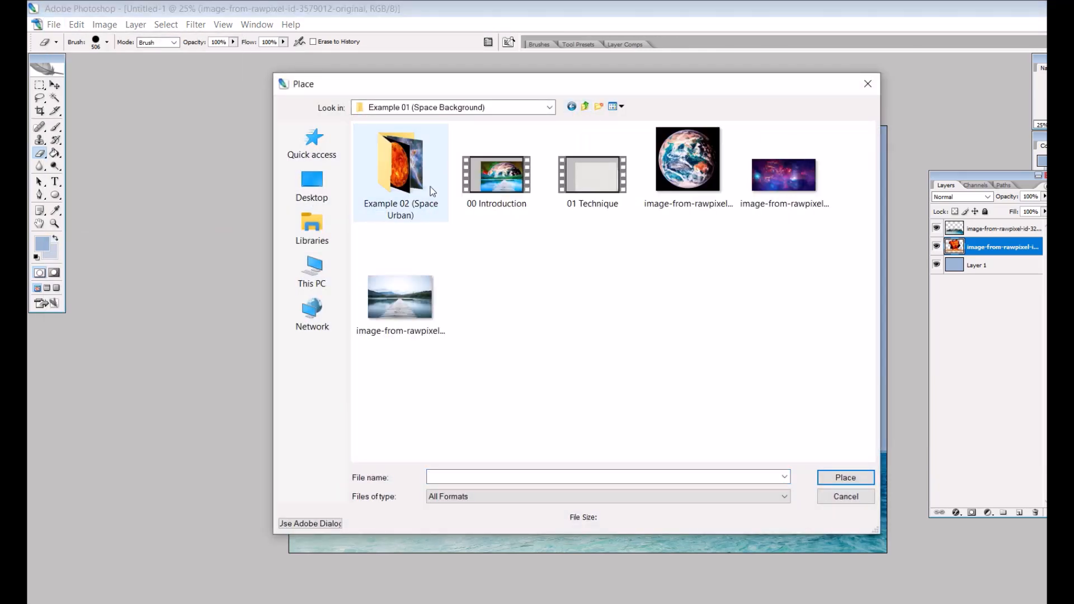
{"action": "left_click", "coordinate": [770, 186]}
{"action": "double_click", "coordinate": [769, 186]}
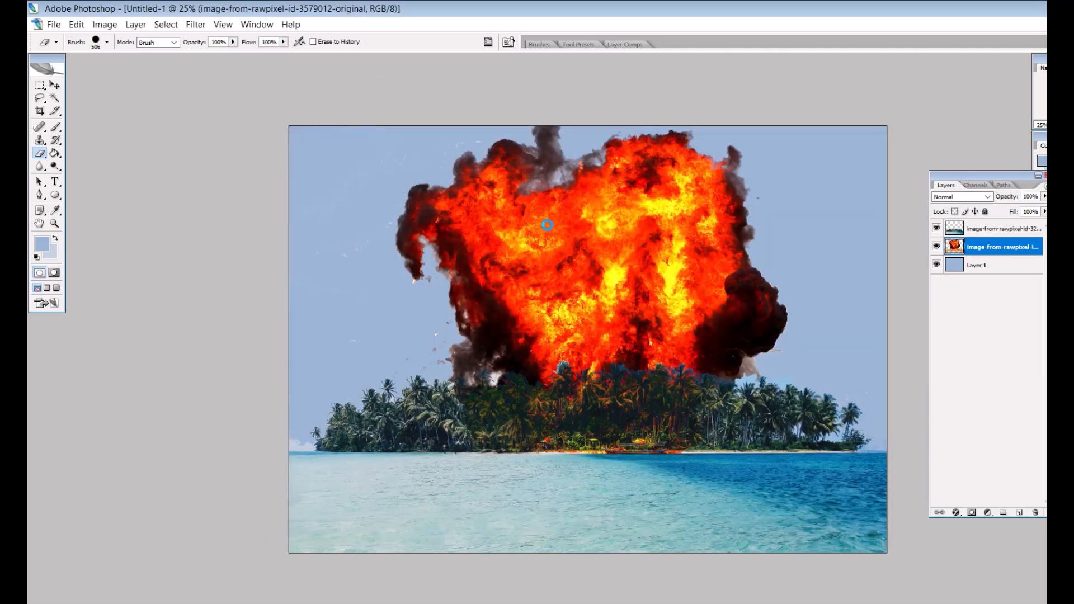
Move the galaxy image up over the sky, enlarge it to 112.1% and commit the placement, covering the full canvas width.
{"action": "left_click_drag", "start_coordinate": [568, 246], "coordinate": [558, 193]}
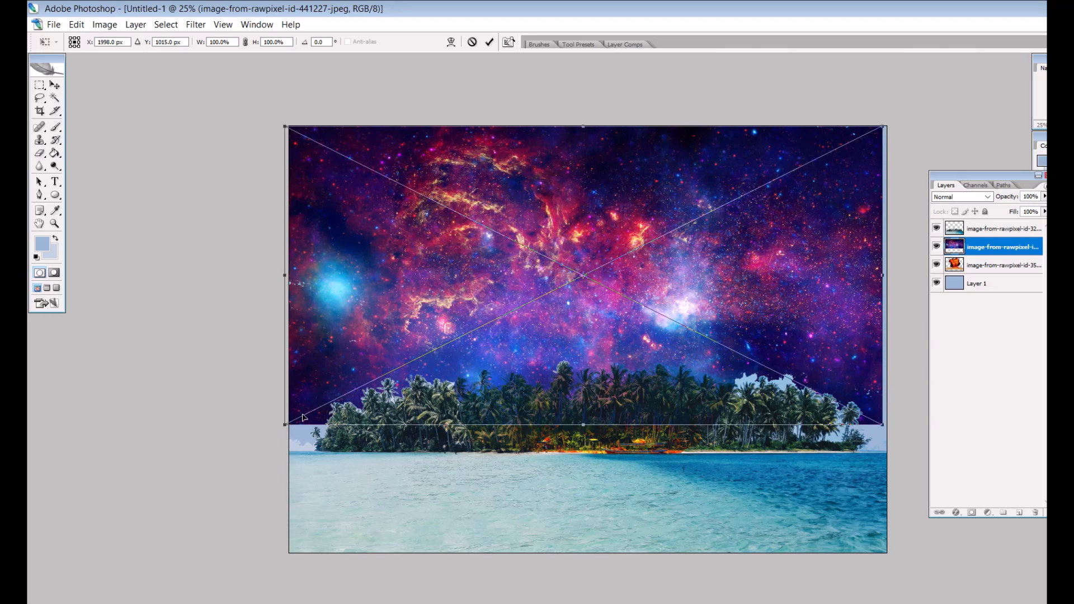
{"action": "left_click_drag", "start_coordinate": [287, 426], "coordinate": [212, 461]}
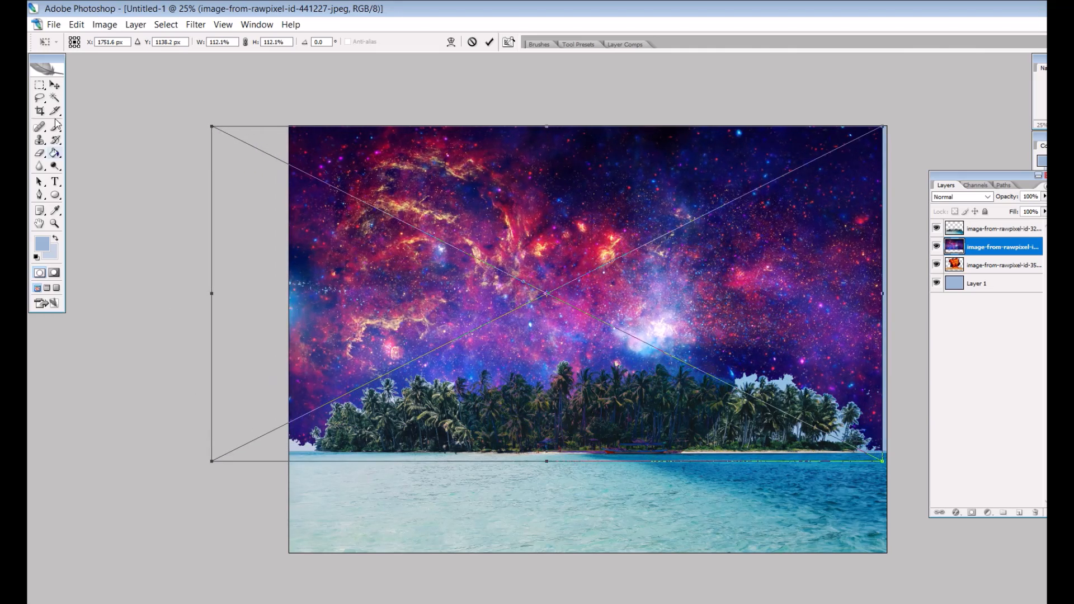
{"action": "left_click", "coordinate": [54, 90]}
{"action": "left_click", "coordinate": [541, 243]}
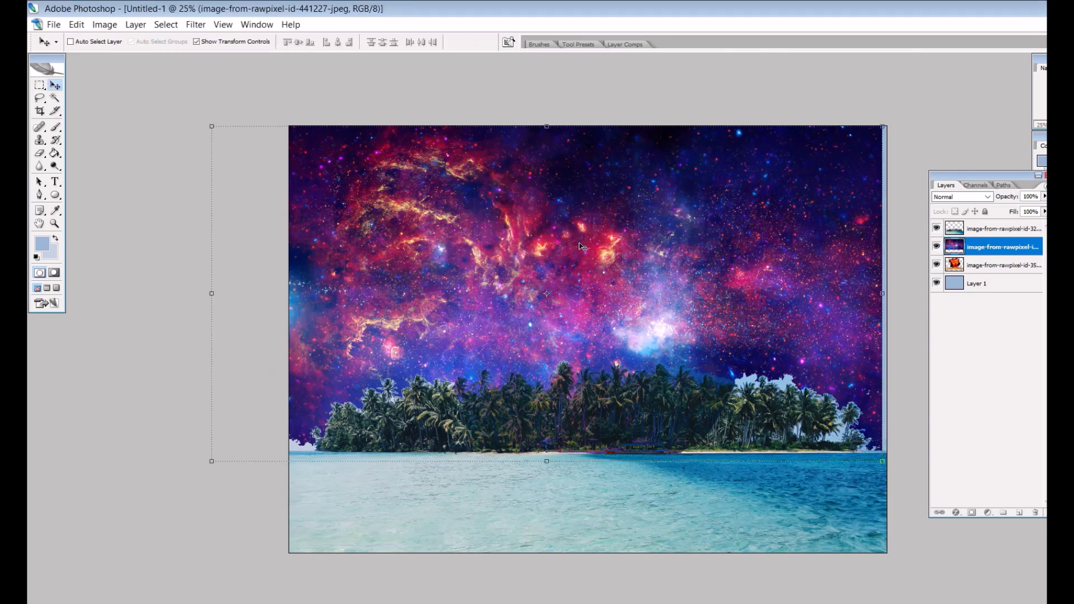
Stack the galaxy layer between the explosion layer and the blue fill layer, and hide it.
{"action": "left_click_drag", "start_coordinate": [973, 249], "coordinate": [981, 279]}
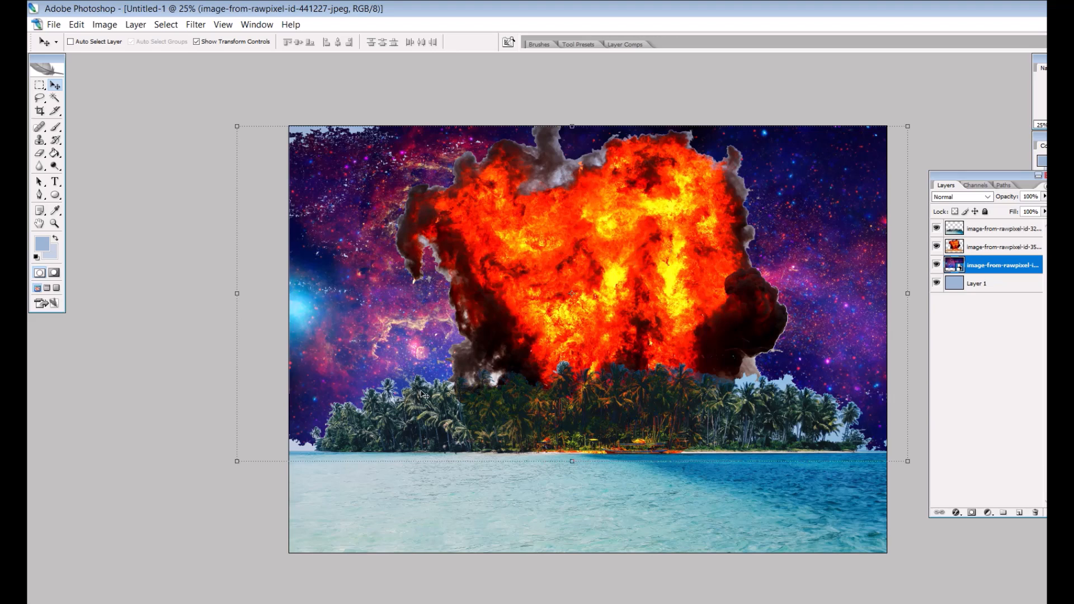
{"action": "left_click", "coordinate": [938, 265]}
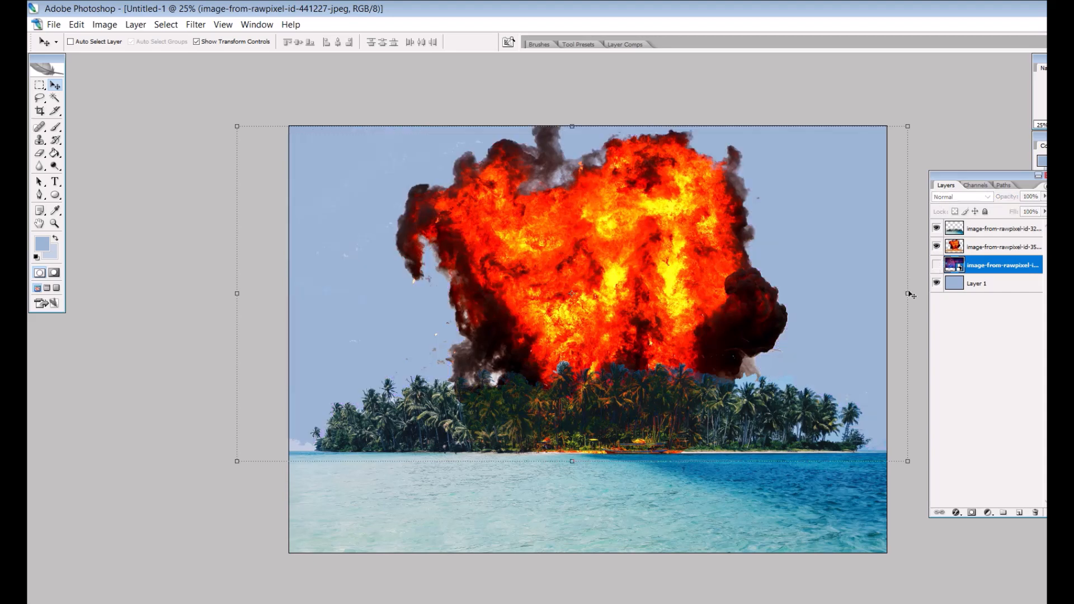